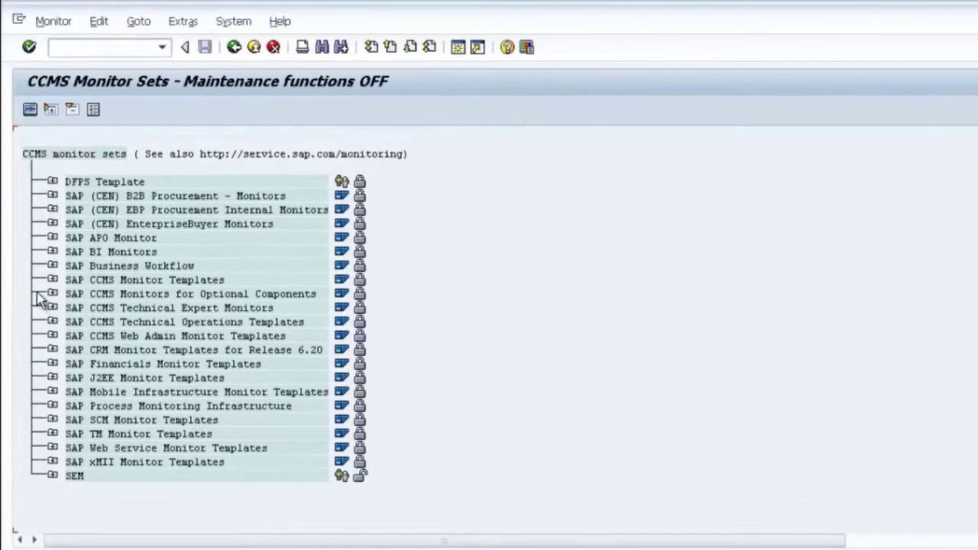
{"action": "left_click", "coordinate": [52, 278]}
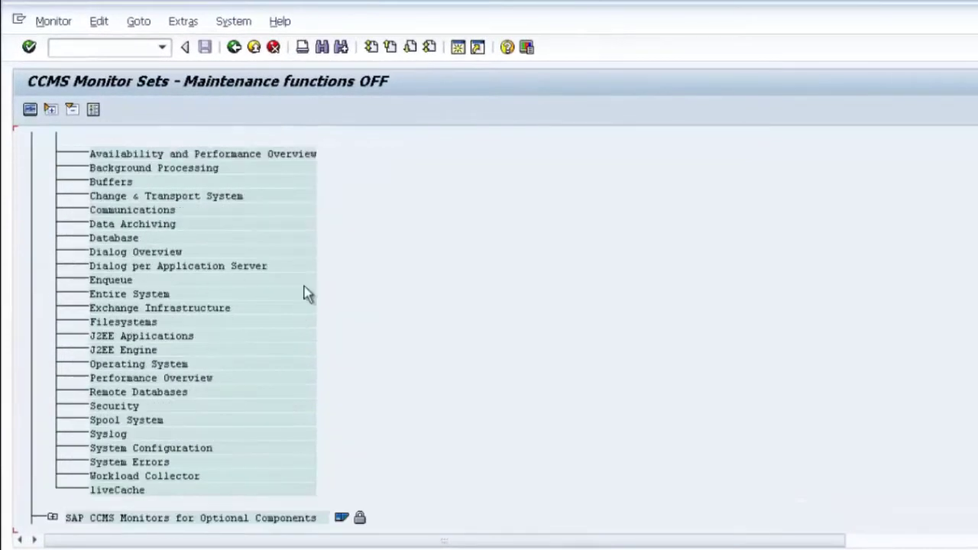
{"action": "scroll", "coordinate": [474, 287], "scroll_direction": "up", "scroll_amount": 3}
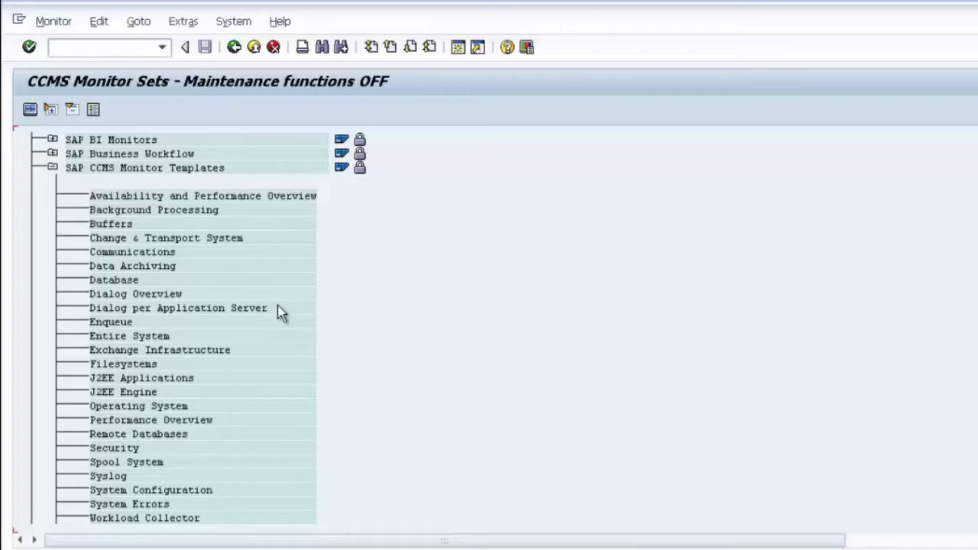
{"action": "left_click", "coordinate": [52, 168]}
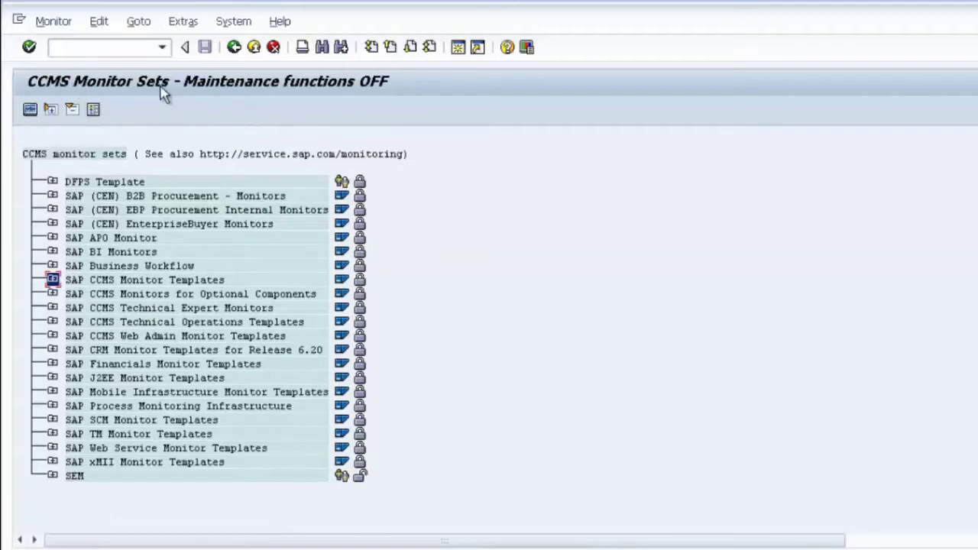
Turn on the CCMS monitor set maintenance functions from the Extras menu
{"action": "left_click", "coordinate": [162, 48]}
{"action": "left_click", "coordinate": [187, 86]}
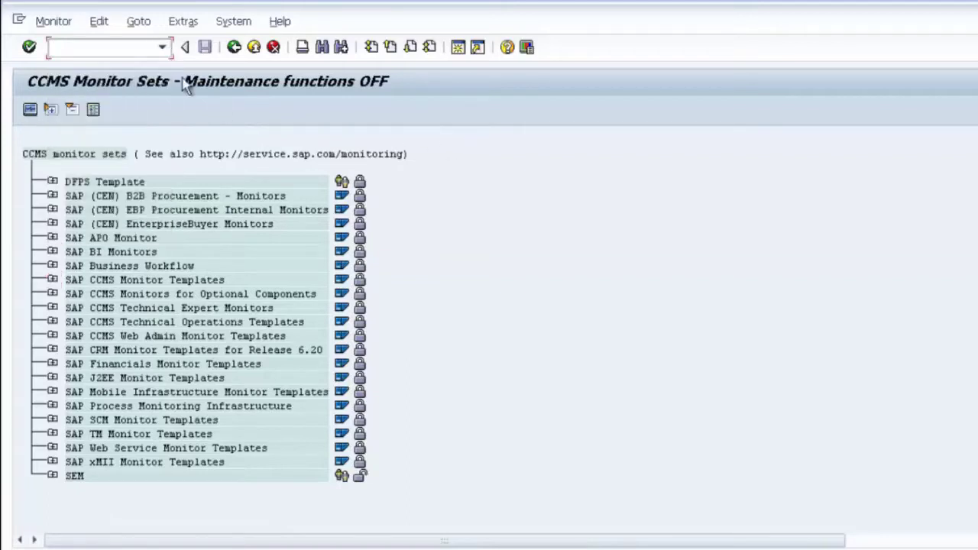
{"action": "left_click", "coordinate": [58, 23]}
{"action": "mouse_move", "coordinate": [107, 25]}
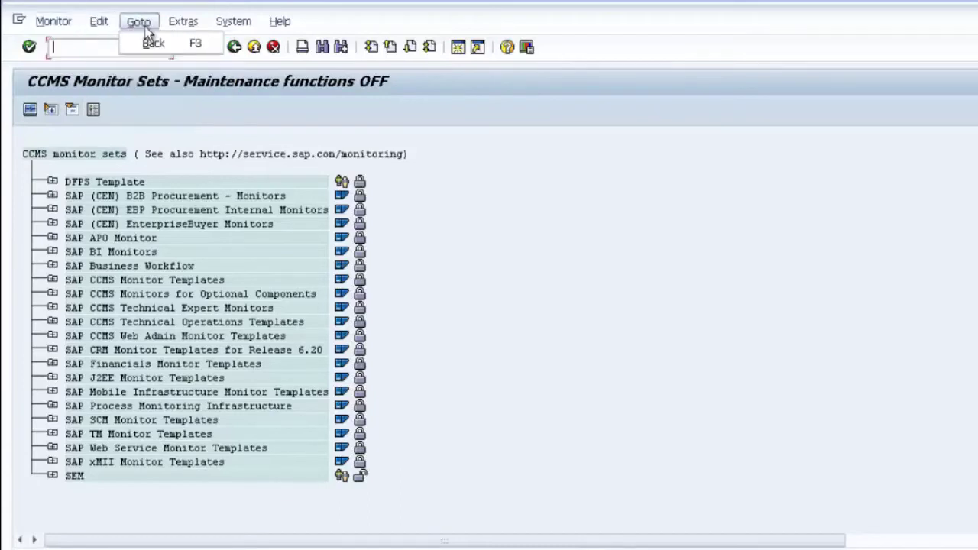
{"action": "left_click", "coordinate": [604, 236]}
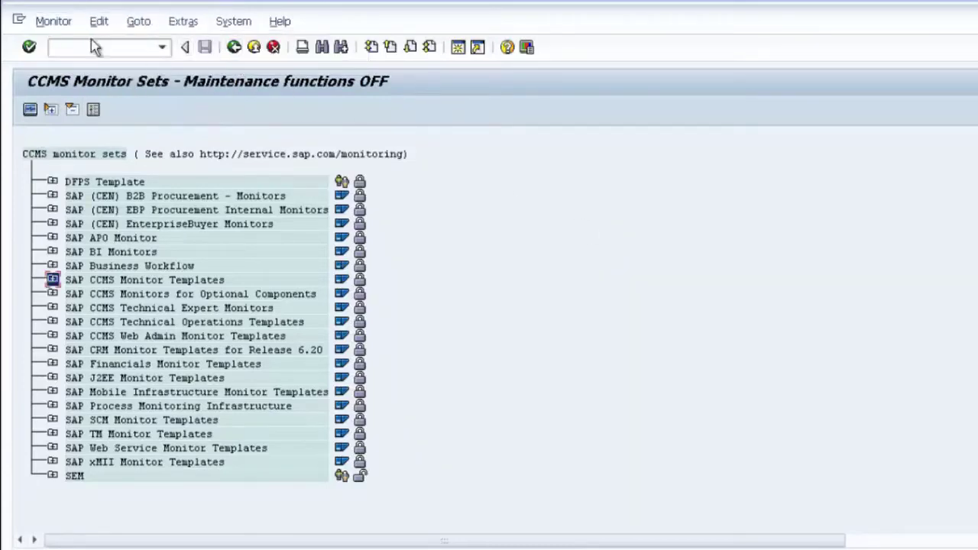
{"action": "left_click", "coordinate": [188, 30]}
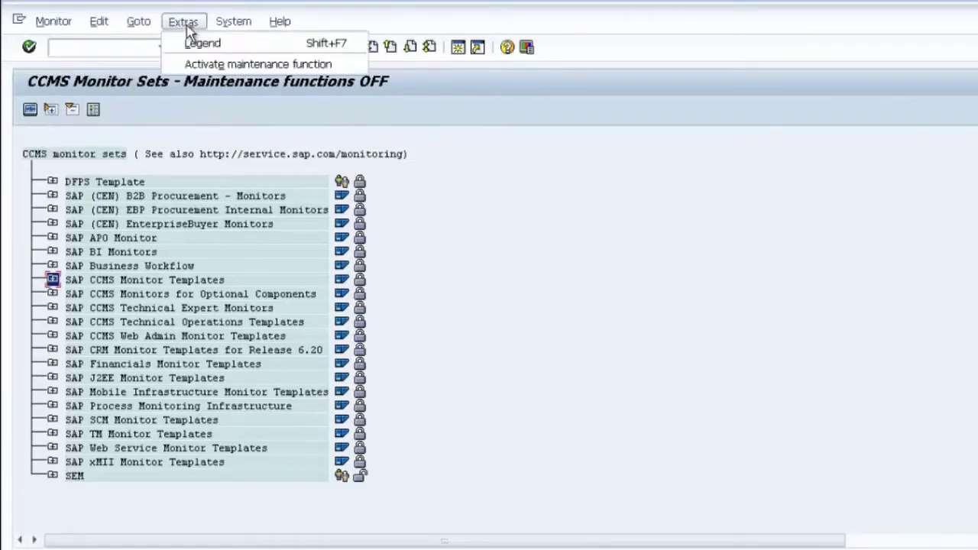
{"action": "left_click", "coordinate": [235, 67]}
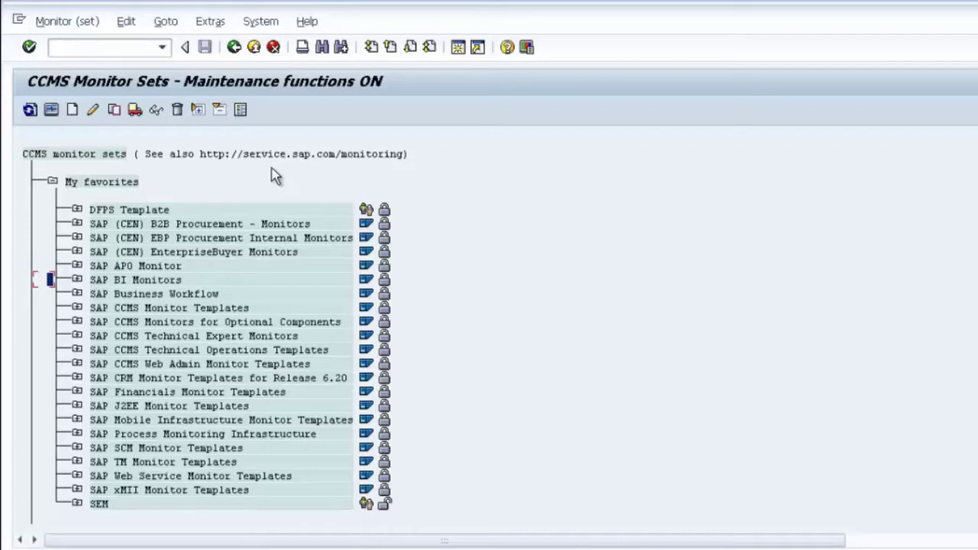
{"action": "left_click", "coordinate": [72, 110]}
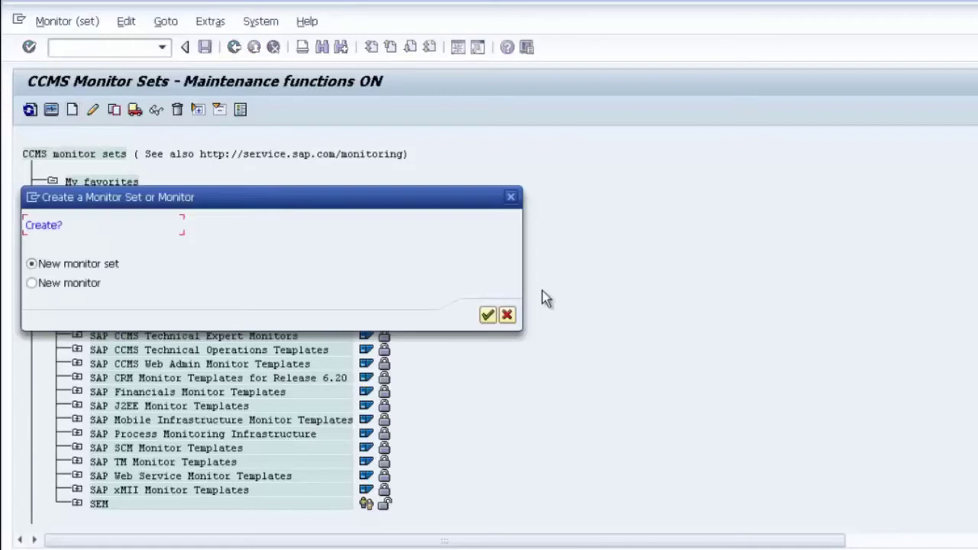
{"action": "left_click_drag", "start_coordinate": [325, 209], "coordinate": [571, 215]}
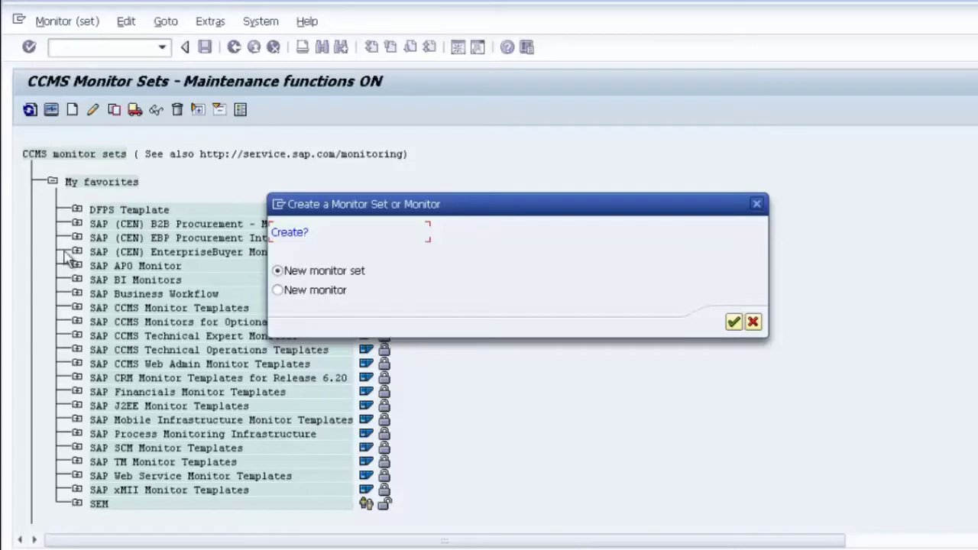
{"action": "left_click", "coordinate": [733, 323]}
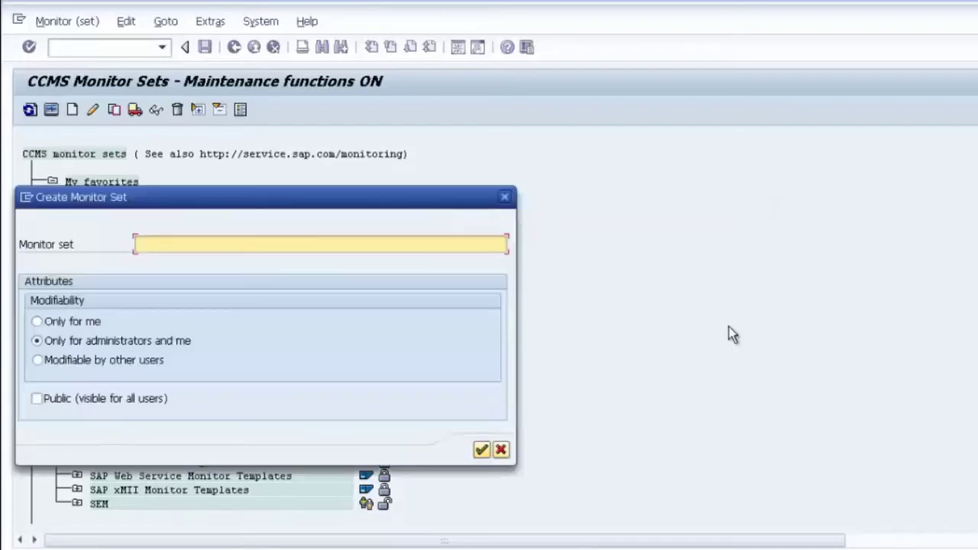
{"action": "left_click_drag", "start_coordinate": [353, 203], "coordinate": [610, 174]}
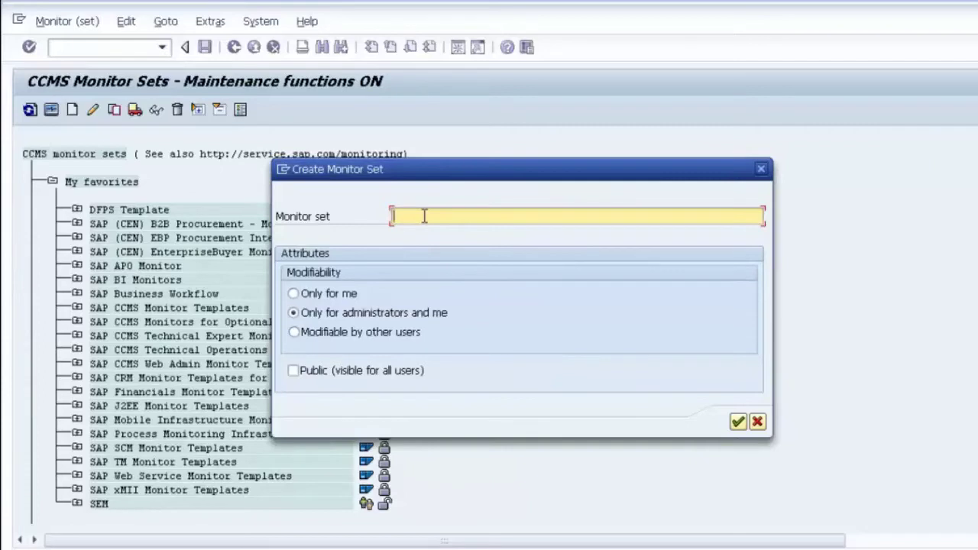
{"action": "type", "text": "My SAP Checkl"}
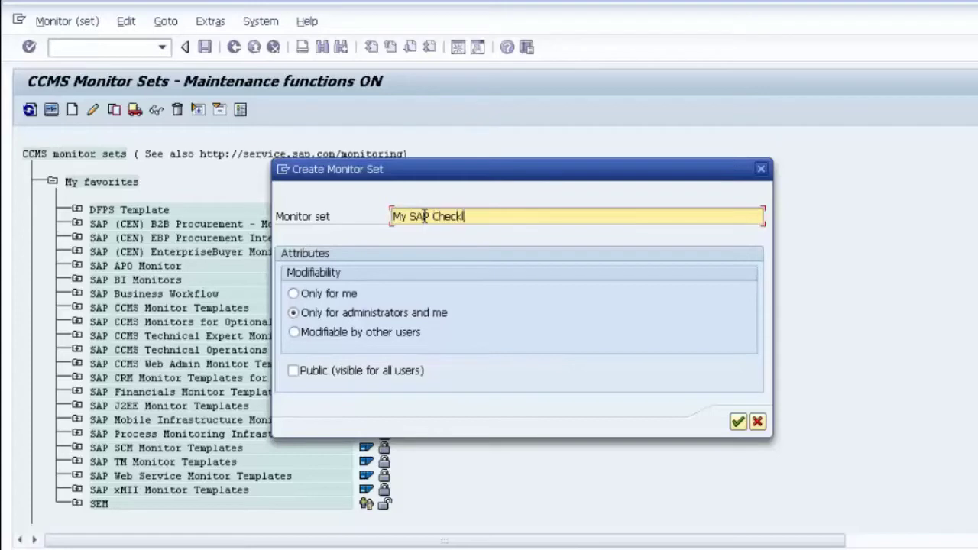
{"action": "type", "text": "ist"}
{"action": "type", "text": "SAP"}
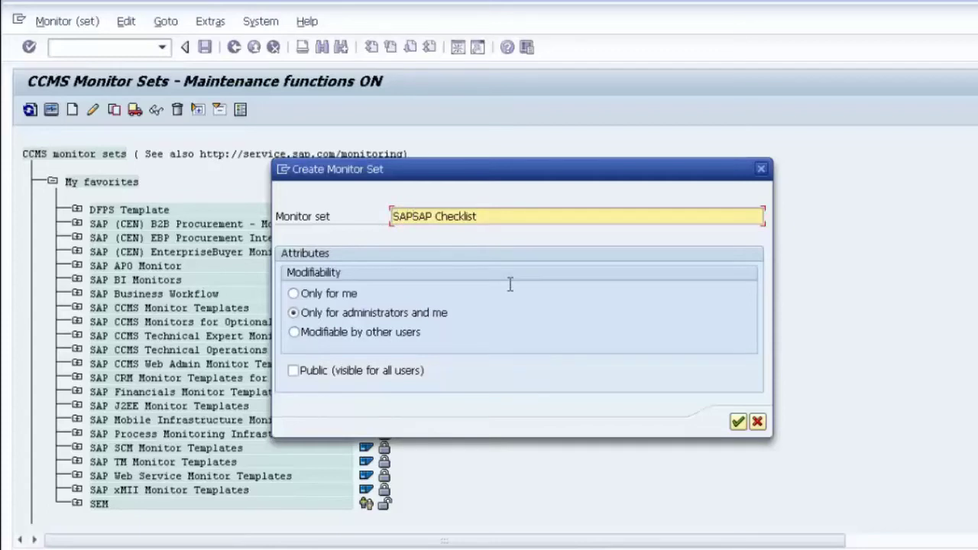
{"action": "key", "text": "Delete"}
{"action": "key", "text": "Delete"}
{"action": "key", "text": "Delete"}
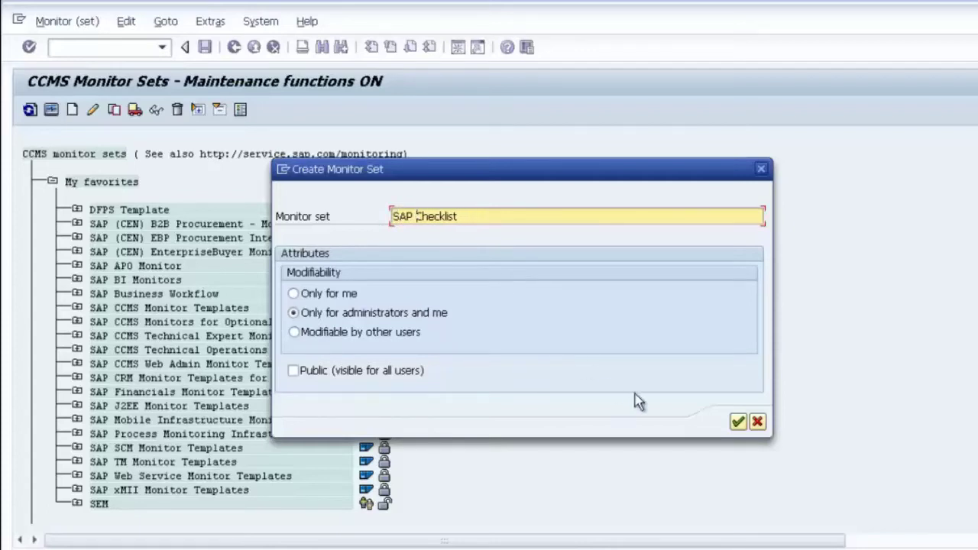
{"action": "left_click", "coordinate": [739, 422]}
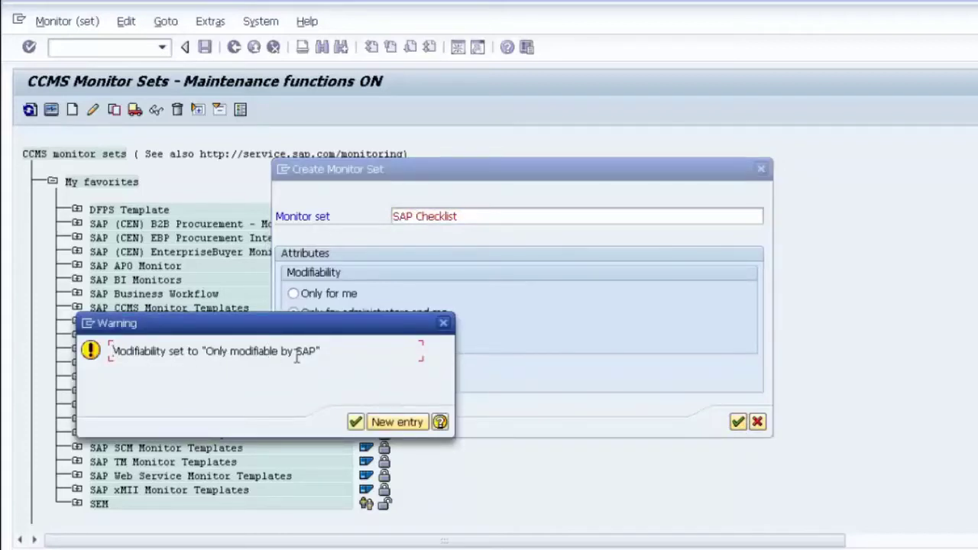
{"action": "left_click", "coordinate": [356, 423]}
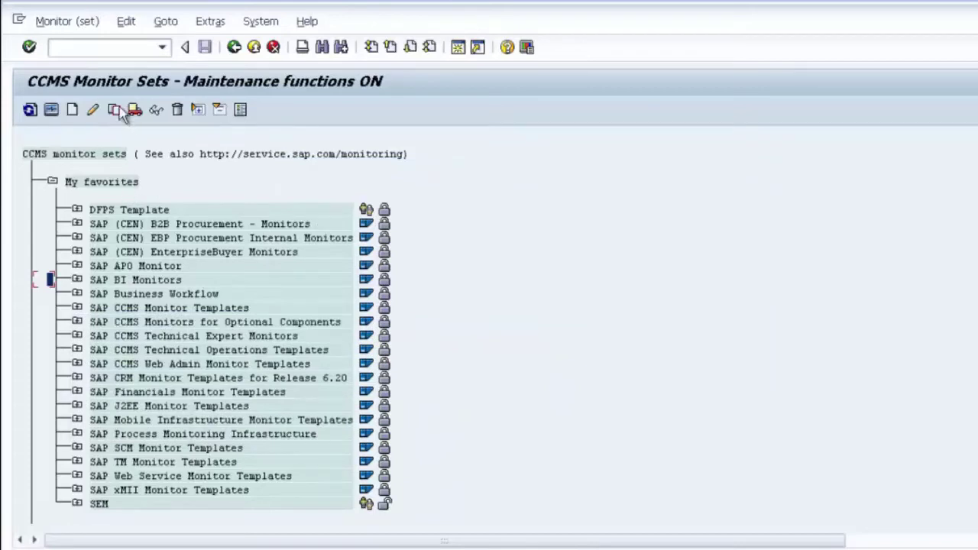
Create a new monitor set named 'My SAP Checklist' and save it
{"action": "left_click", "coordinate": [73, 110]}
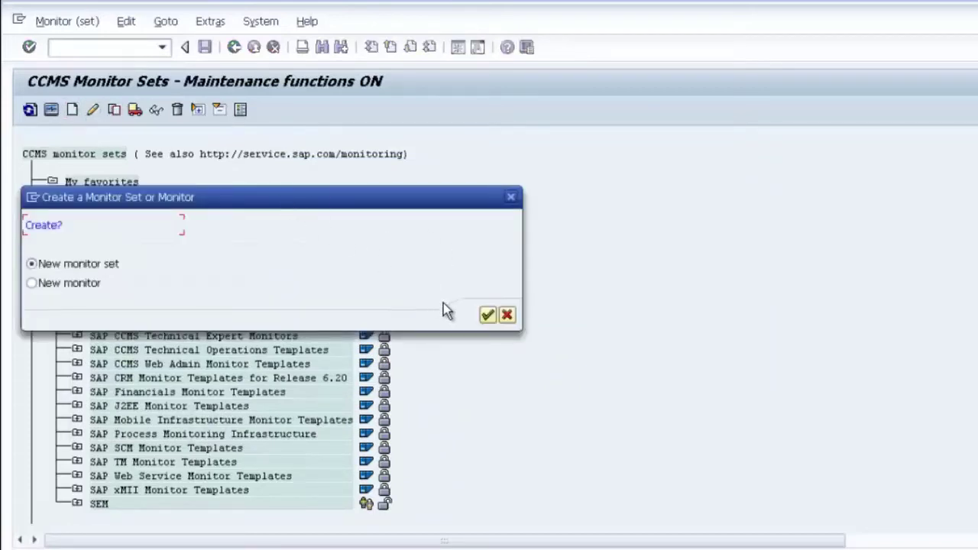
{"action": "left_click", "coordinate": [486, 316]}
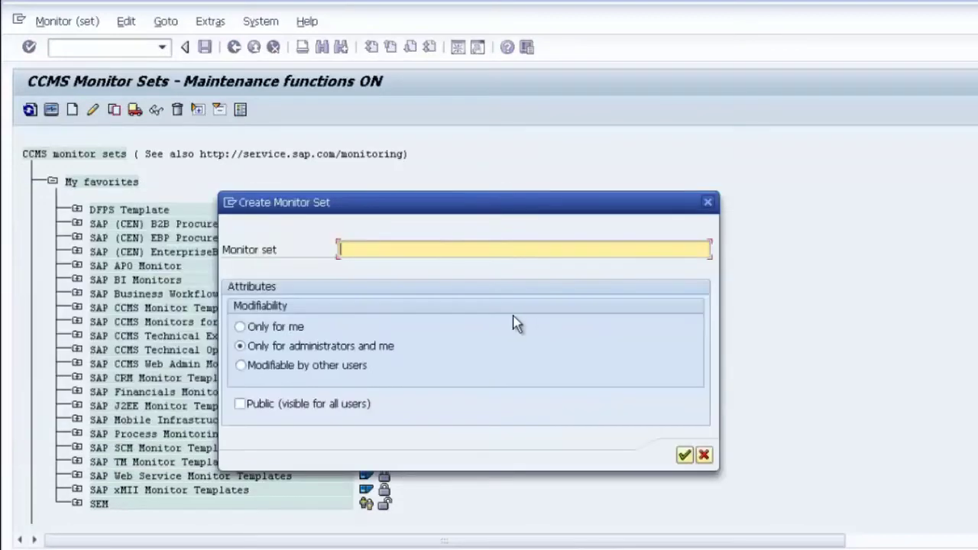
{"action": "type", "text": "My"}
{"action": "type", "text": "SAP Chec"}
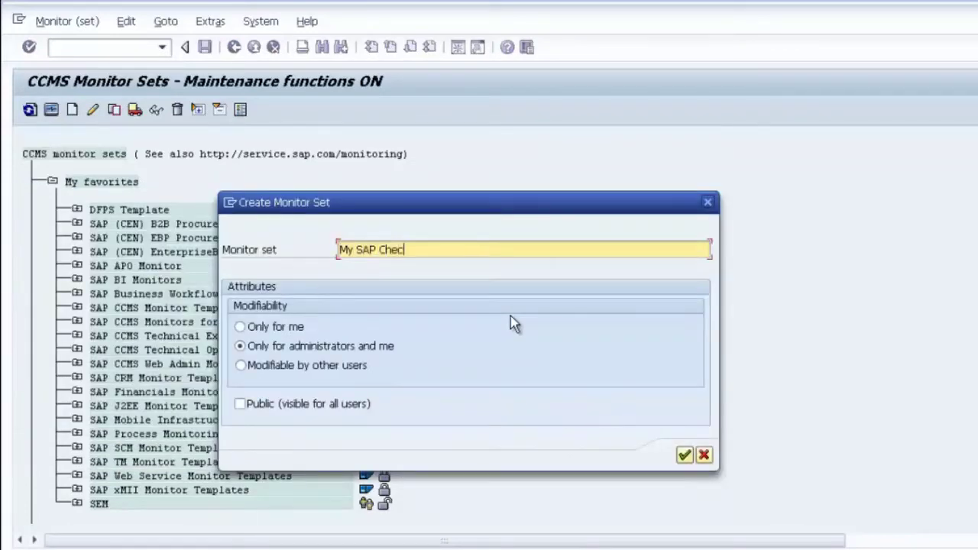
{"action": "type", "text": "klist"}
{"action": "left_click", "coordinate": [684, 456]}
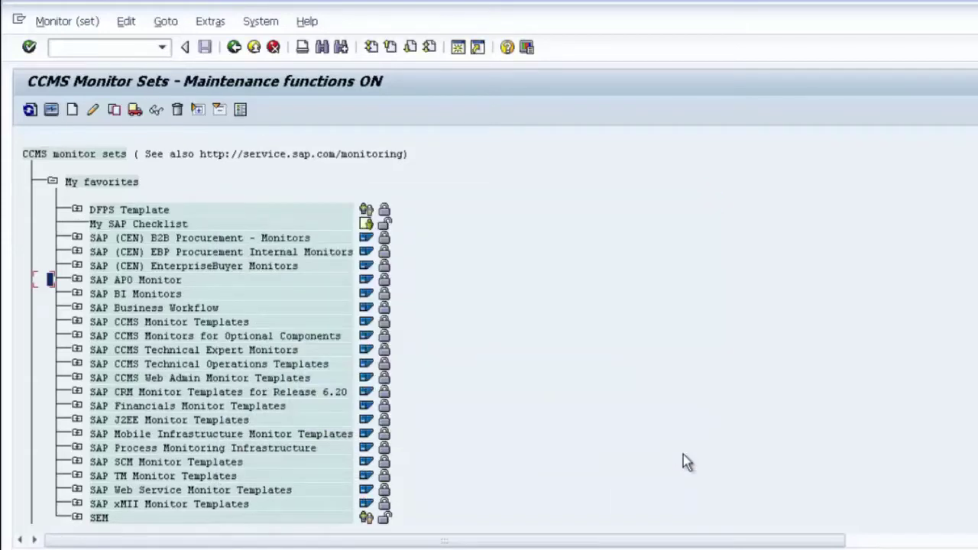
Select My SAP Checklist, open its attributes and close them unchanged
{"action": "left_click", "coordinate": [141, 226]}
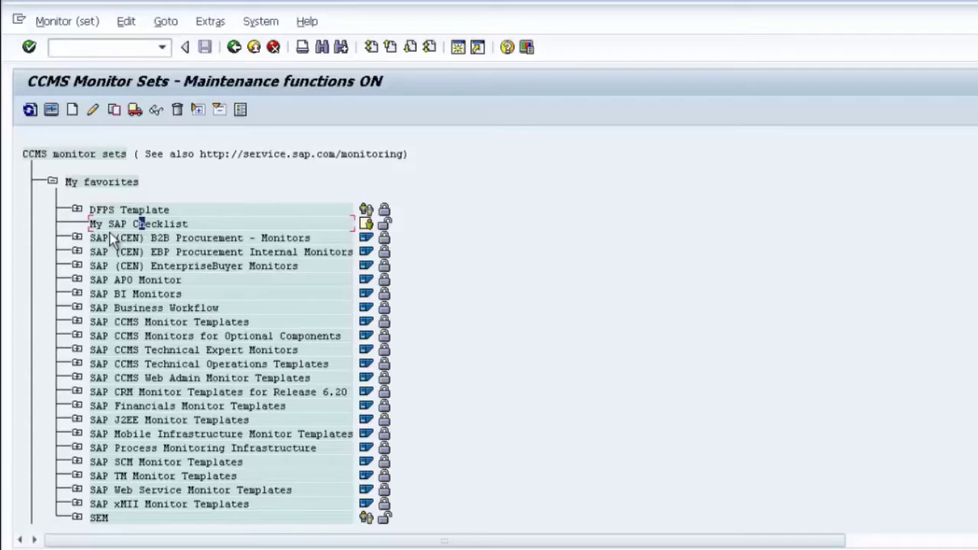
{"action": "left_click", "coordinate": [104, 224]}
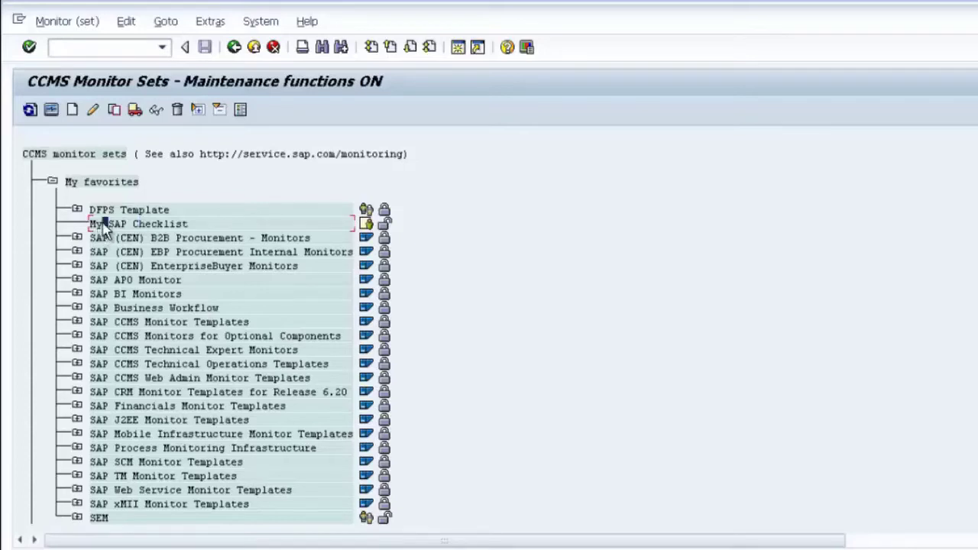
{"action": "left_click", "coordinate": [135, 224]}
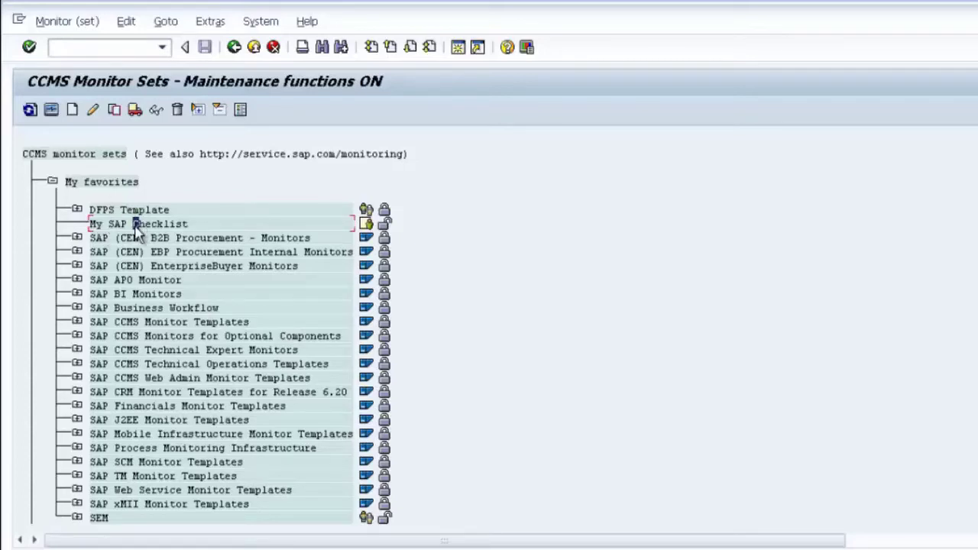
{"action": "left_click", "coordinate": [60, 22]}
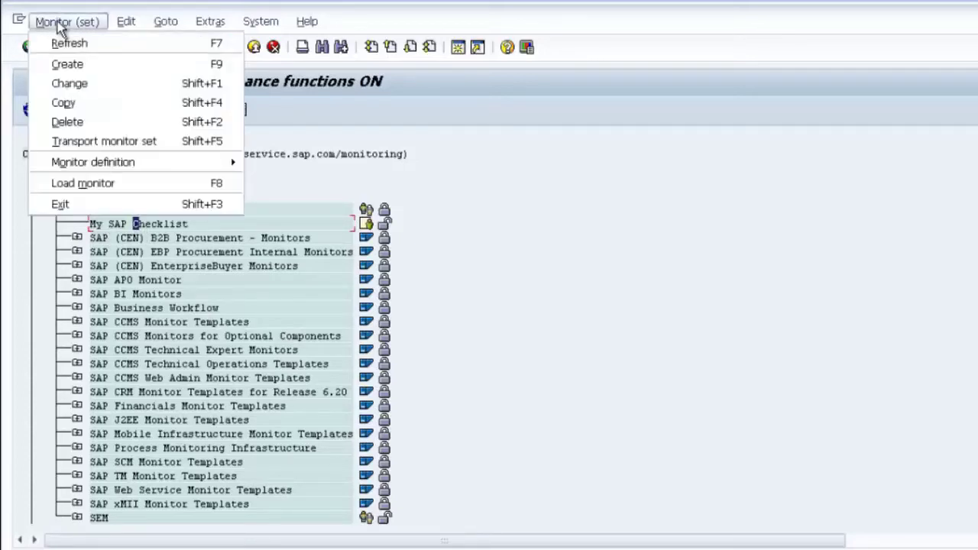
{"action": "left_click", "coordinate": [113, 84]}
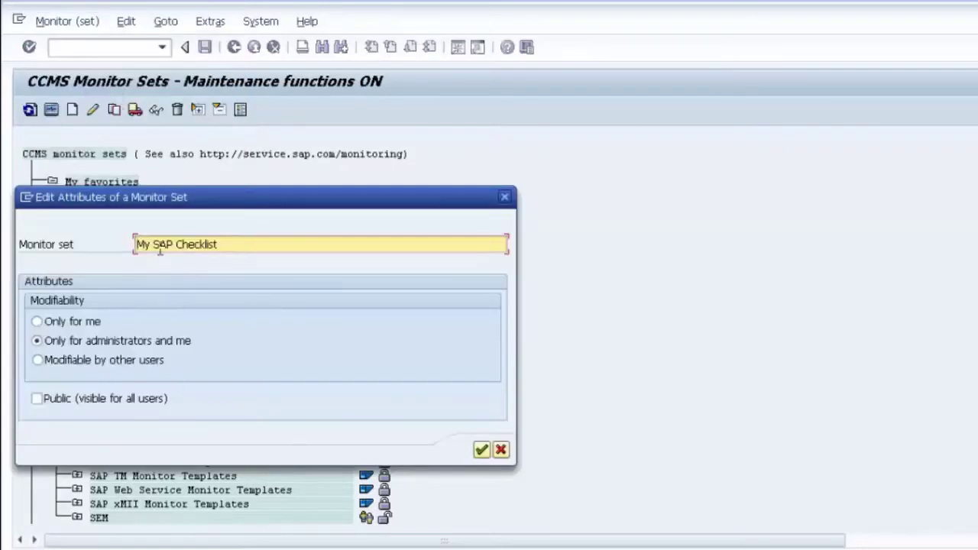
{"action": "left_click", "coordinate": [501, 449]}
Reselect My SAP Checklist and confirm its attributes, keeping it modifiable by administrators and the creator
{"action": "key", "text": "F2"}
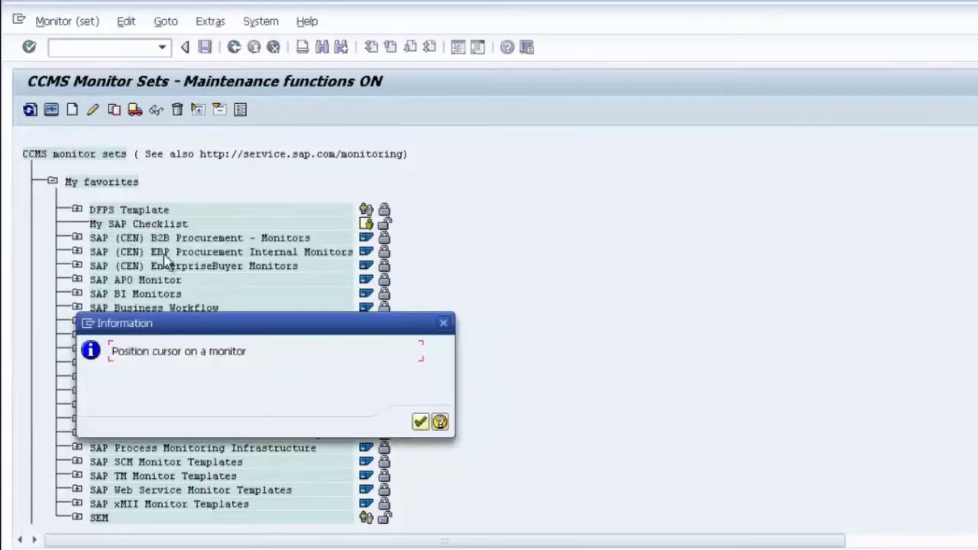
{"action": "left_click", "coordinate": [420, 422]}
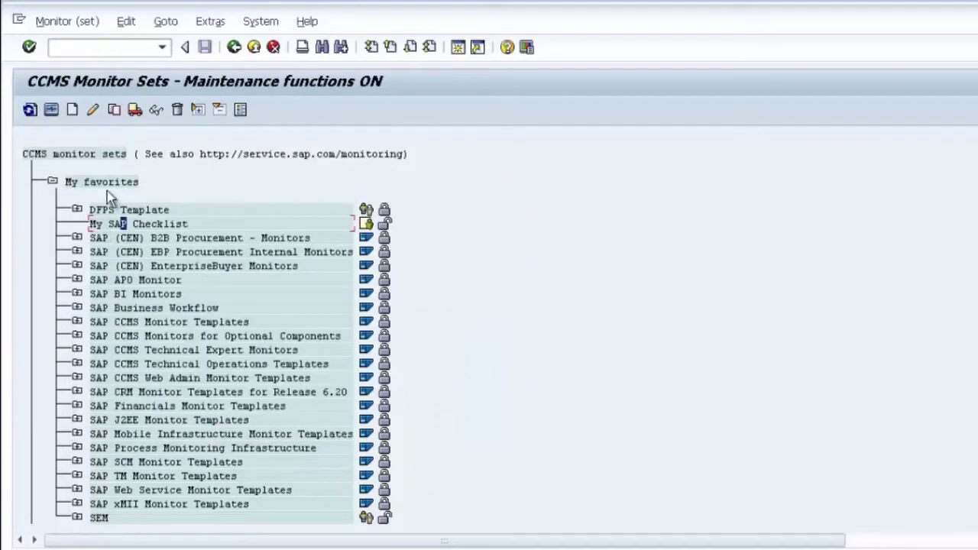
{"action": "left_click", "coordinate": [113, 224]}
{"action": "left_click", "coordinate": [93, 111]}
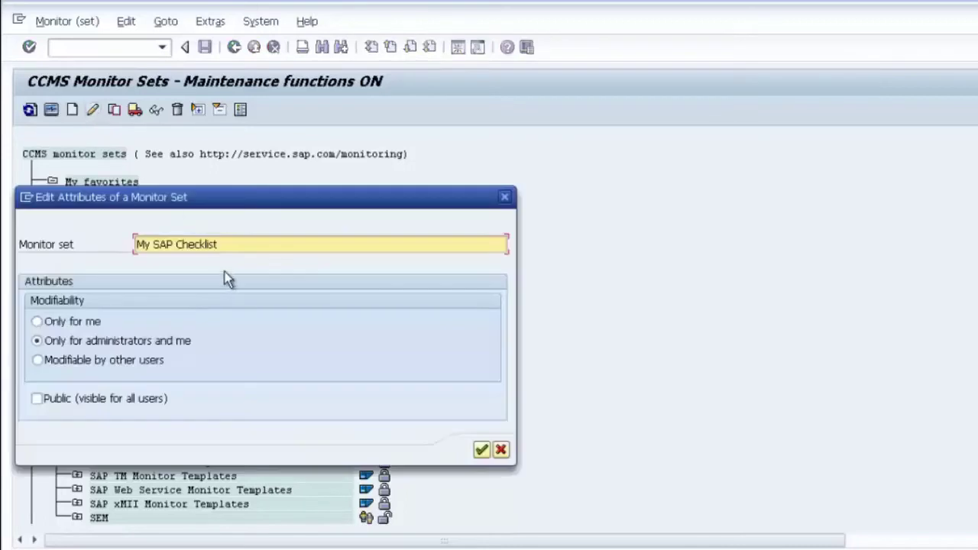
{"action": "left_click", "coordinate": [480, 450]}
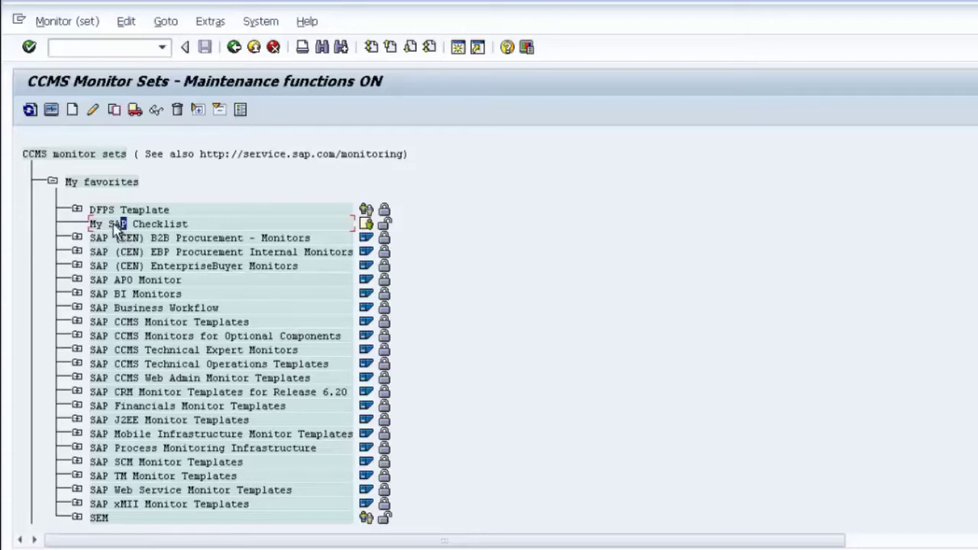
Create a monitor with ECC Background, Dialog_ECCDEMO_ECC_00, Enqueue and Spool ticked, then save it
{"action": "left_click", "coordinate": [73, 112]}
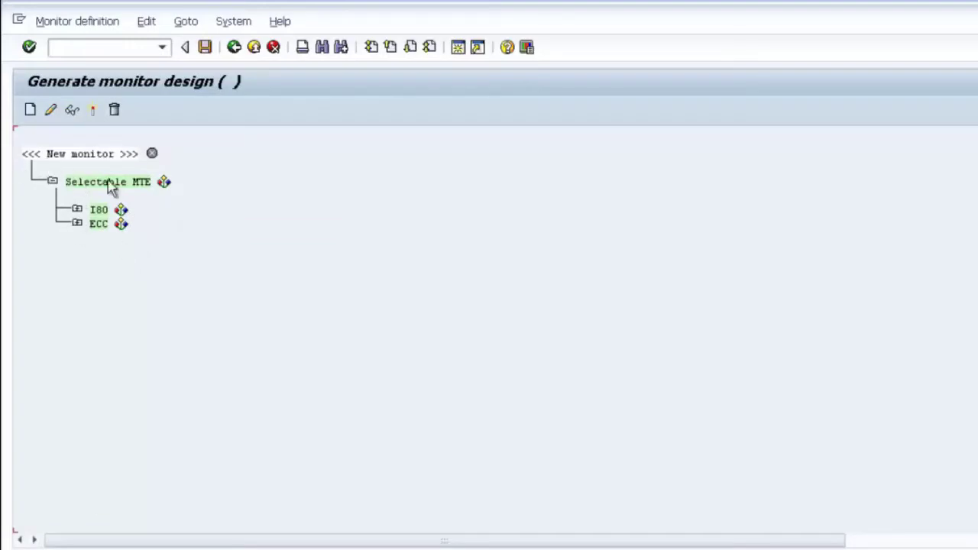
{"action": "left_click", "coordinate": [77, 223]}
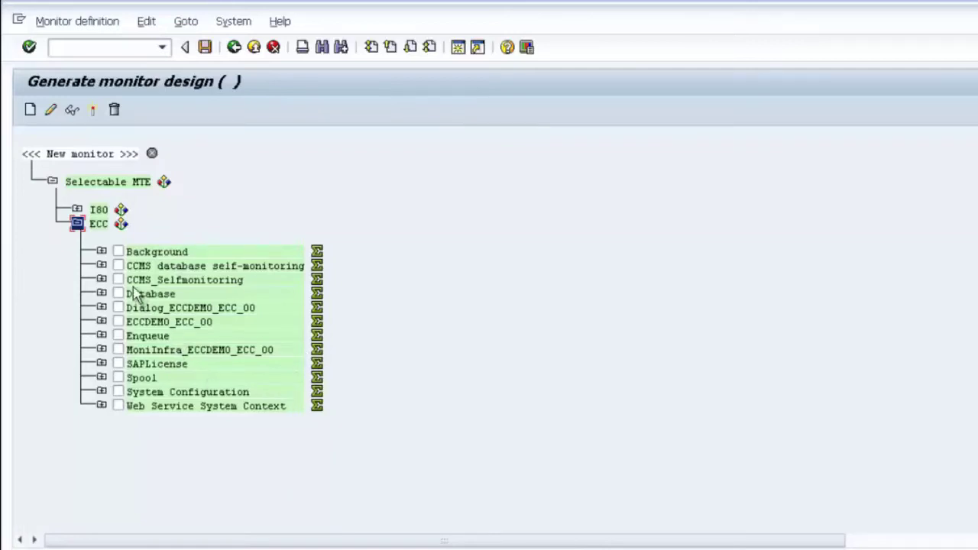
{"action": "left_click", "coordinate": [117, 252]}
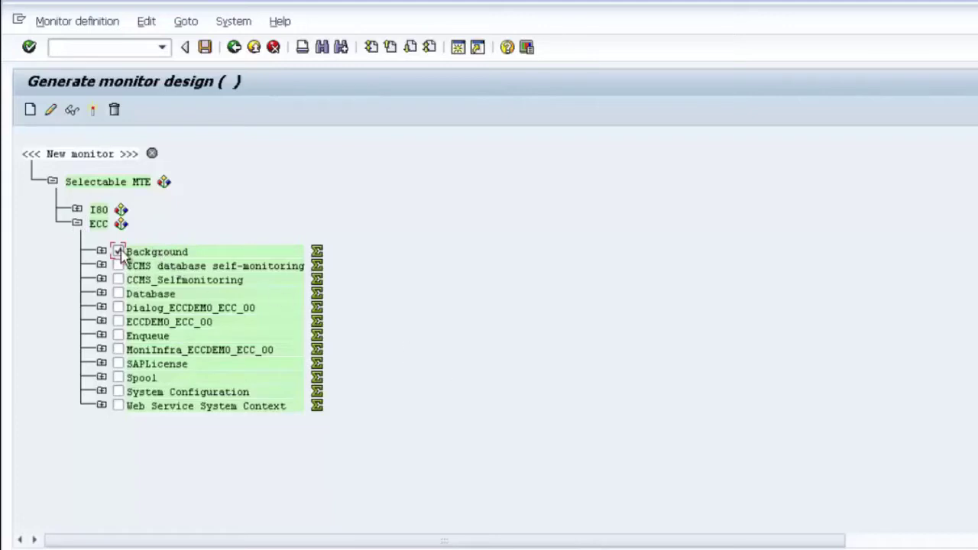
{"action": "left_click", "coordinate": [118, 307]}
{"action": "left_click", "coordinate": [118, 335]}
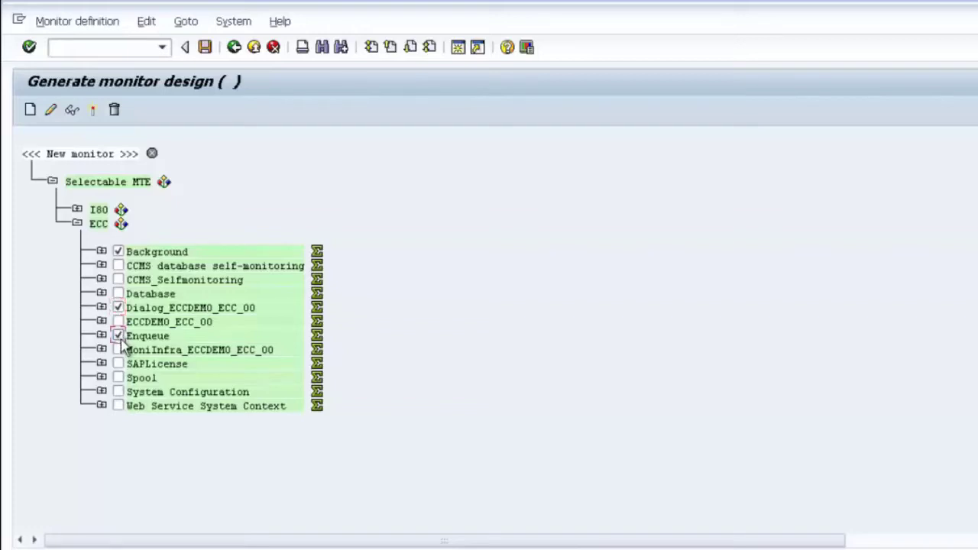
{"action": "left_click", "coordinate": [118, 378]}
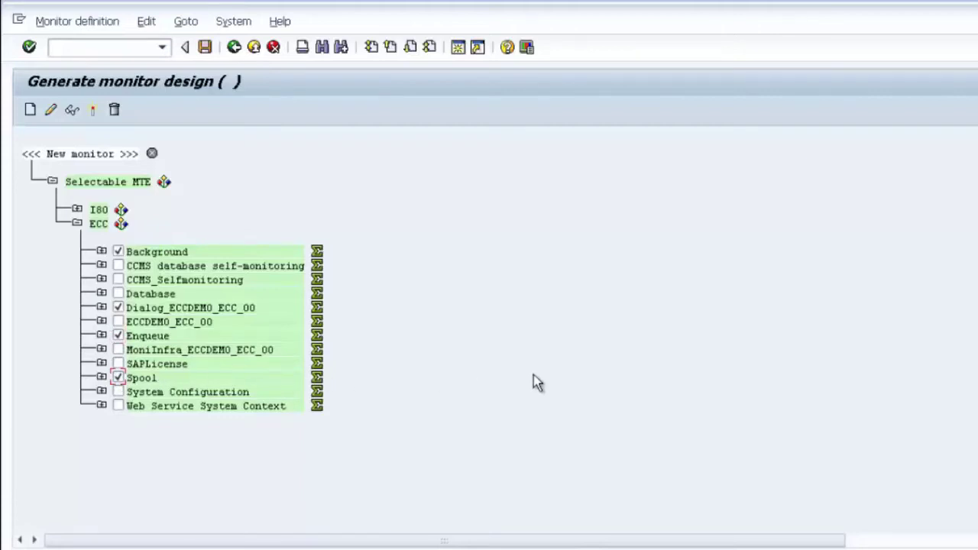
{"action": "left_click", "coordinate": [205, 47]}
{"action": "left_click_drag", "start_coordinate": [395, 199], "coordinate": [769, 219]}
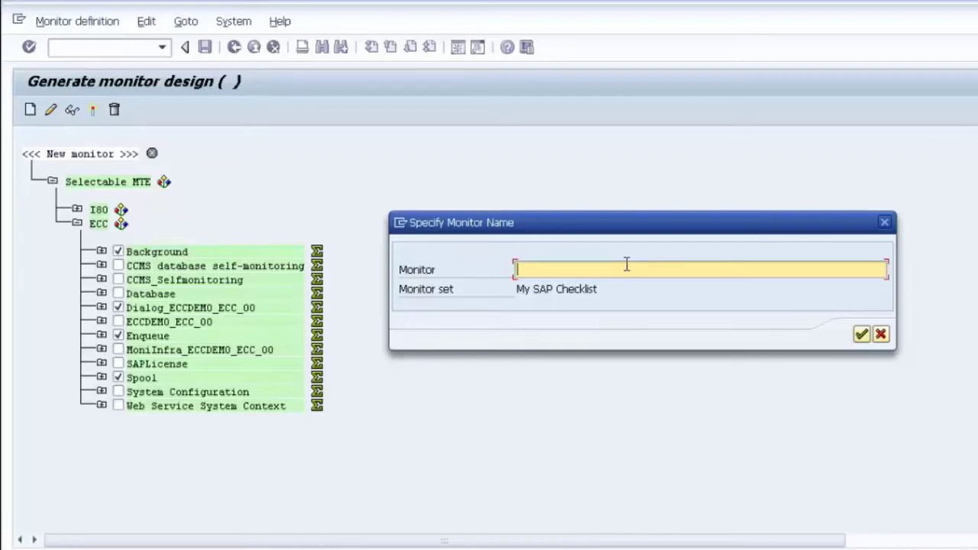
Name the monitor 'Daily Checklist' and select it under the expanded My SAP Checklist
{"action": "type", "text": "Daily Checklist"}
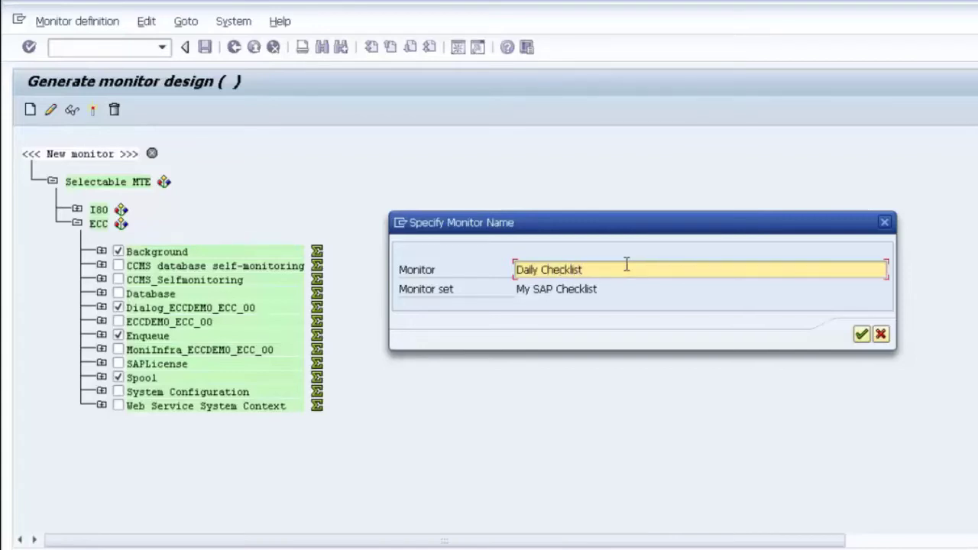
{"action": "left_click", "coordinate": [862, 335]}
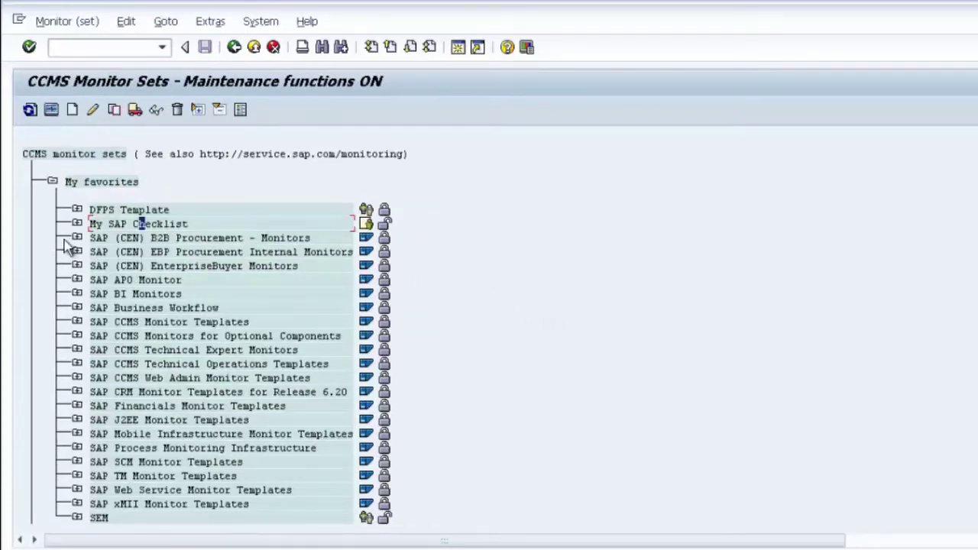
{"action": "left_click", "coordinate": [77, 224]}
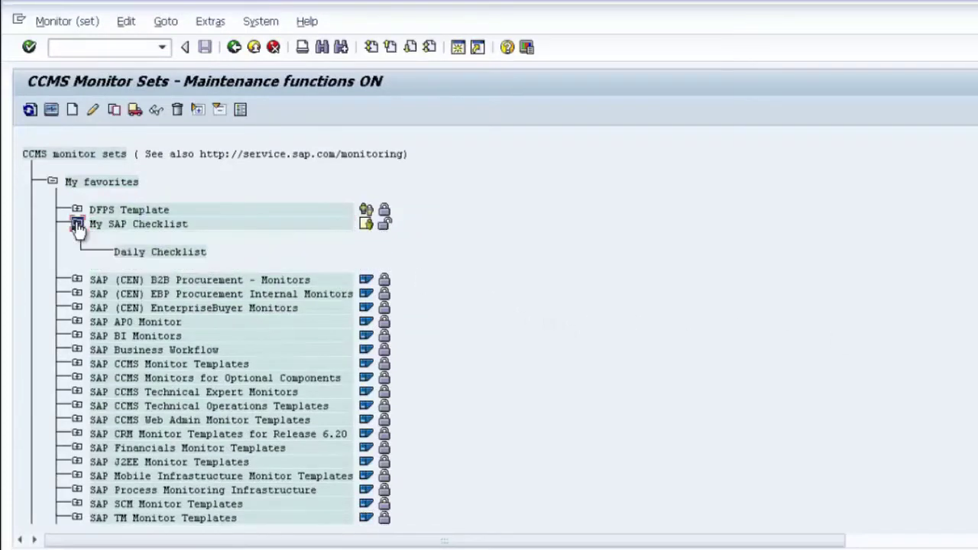
{"action": "left_click", "coordinate": [149, 255]}
Open Daily Checklist, then go back and select the My SAP Checklist set
{"action": "double_click", "coordinate": [160, 260]}
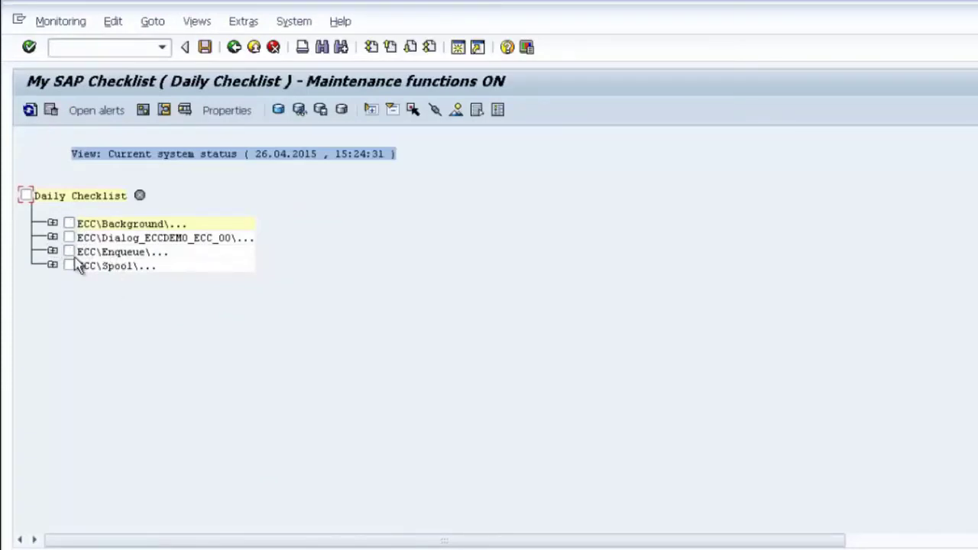
{"action": "left_click", "coordinate": [235, 49]}
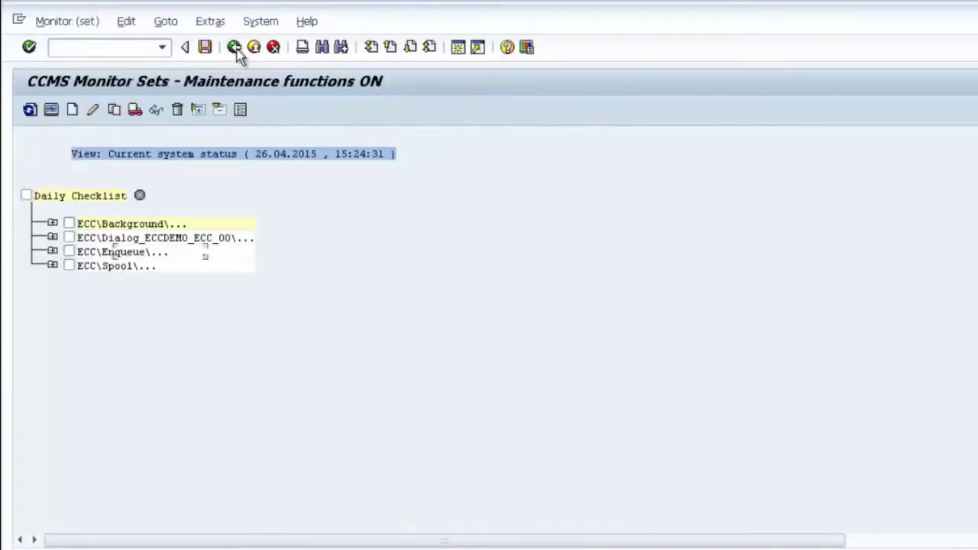
{"action": "left_click", "coordinate": [124, 226]}
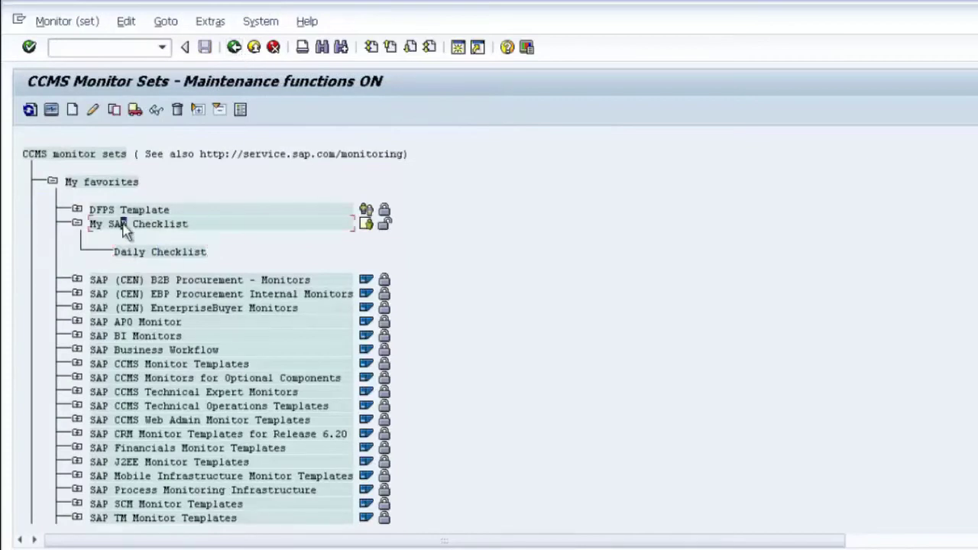
Create a monitor 'Weekly Checklist' with Database, ECCDEMO_ECC_00, SAPLicense and System Configuration
{"action": "left_click", "coordinate": [73, 113]}
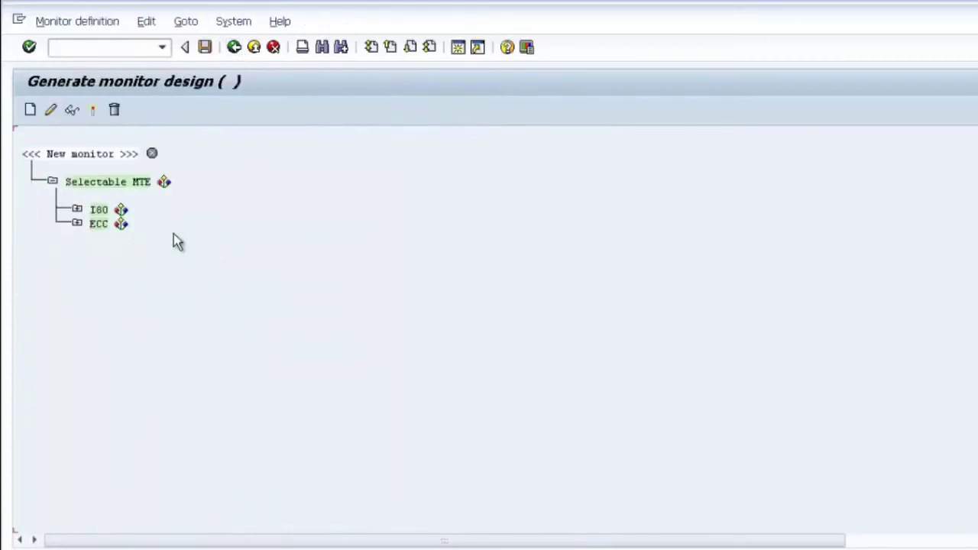
{"action": "left_click", "coordinate": [77, 224]}
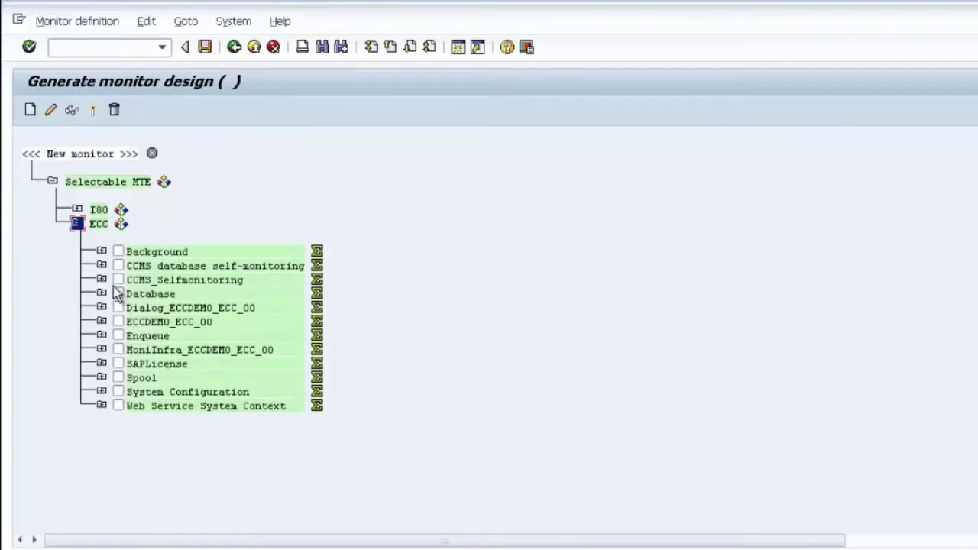
{"action": "left_click", "coordinate": [119, 295]}
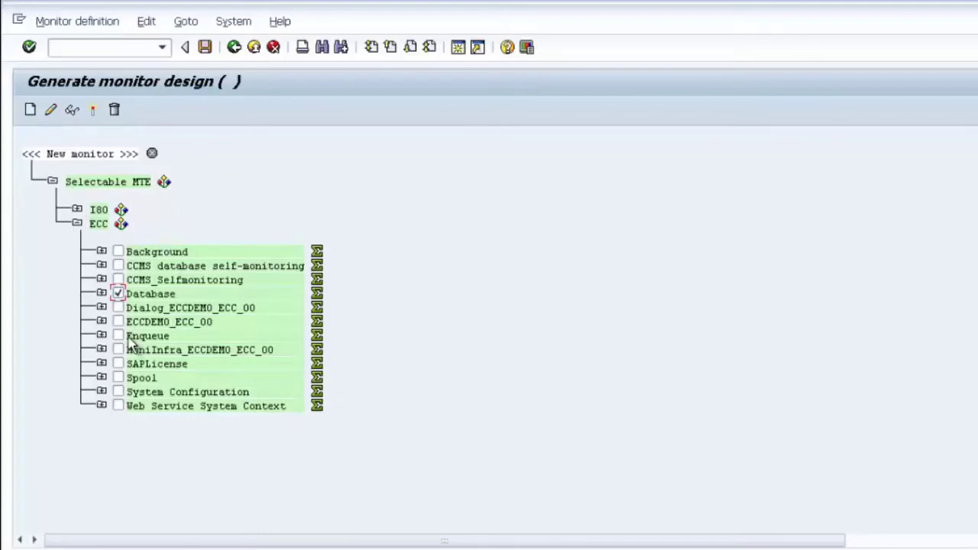
{"action": "left_click", "coordinate": [118, 321]}
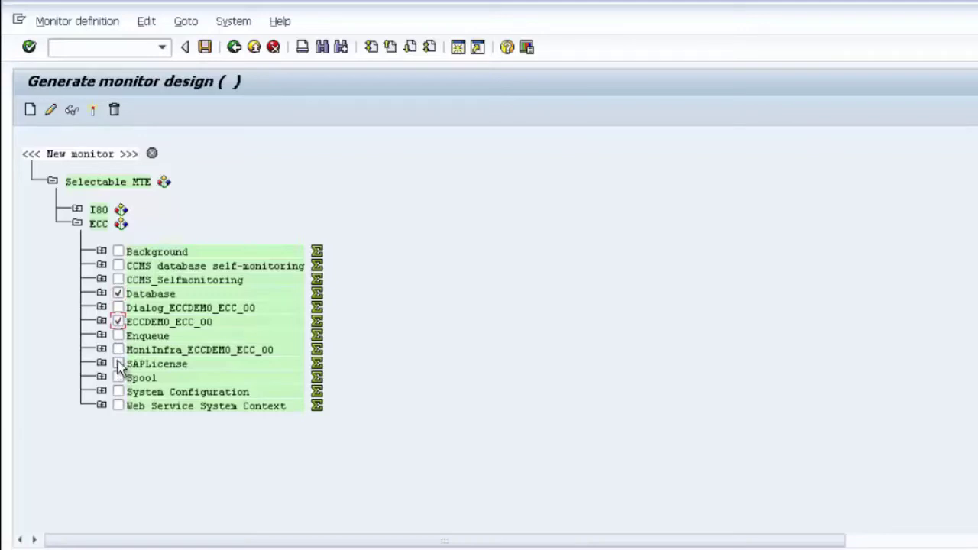
{"action": "left_click", "coordinate": [119, 365]}
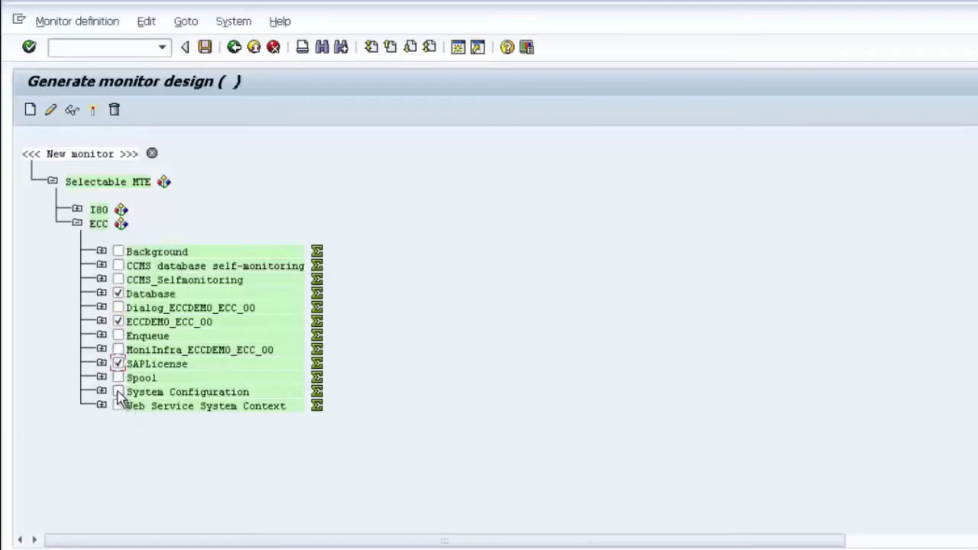
{"action": "left_click", "coordinate": [119, 392]}
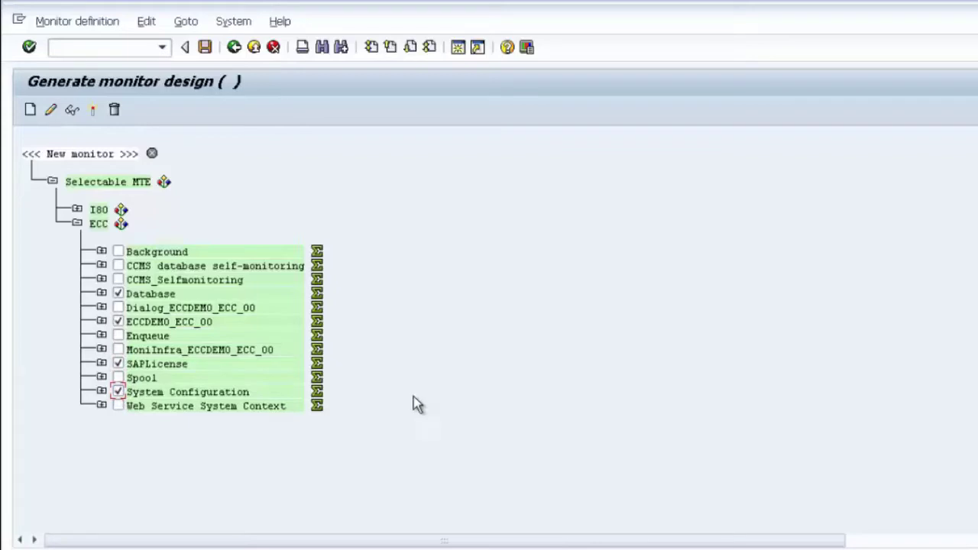
{"action": "left_click", "coordinate": [205, 49]}
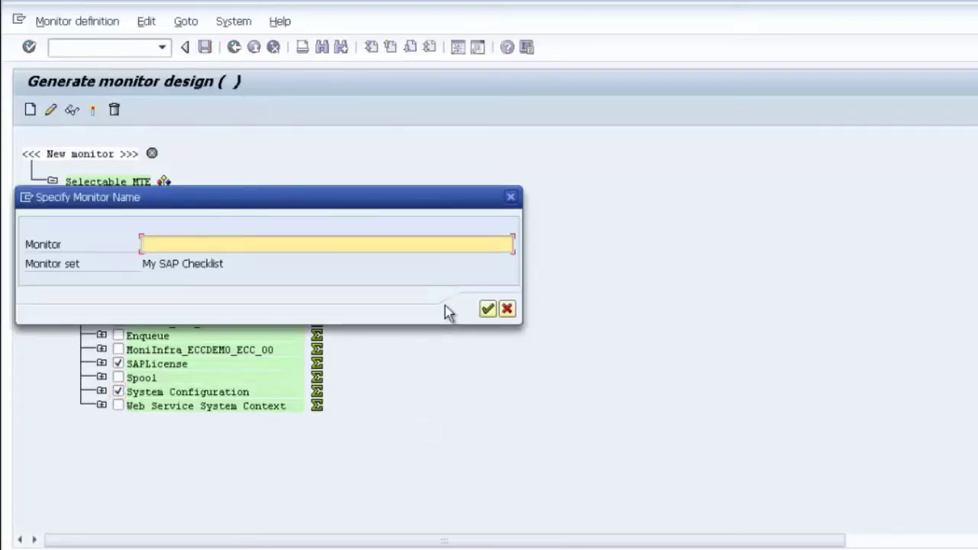
{"action": "type", "text": "Weekly Checklist"}
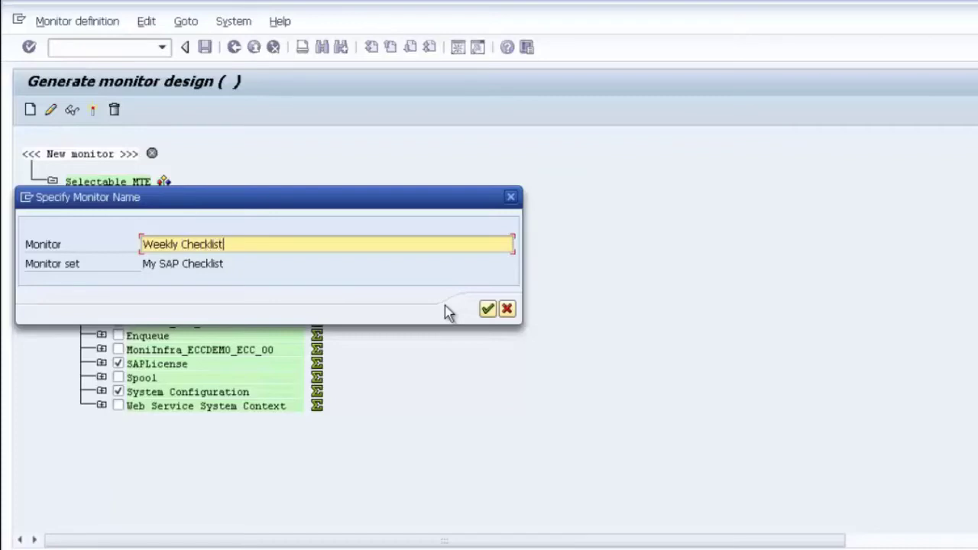
{"action": "left_click", "coordinate": [488, 309]}
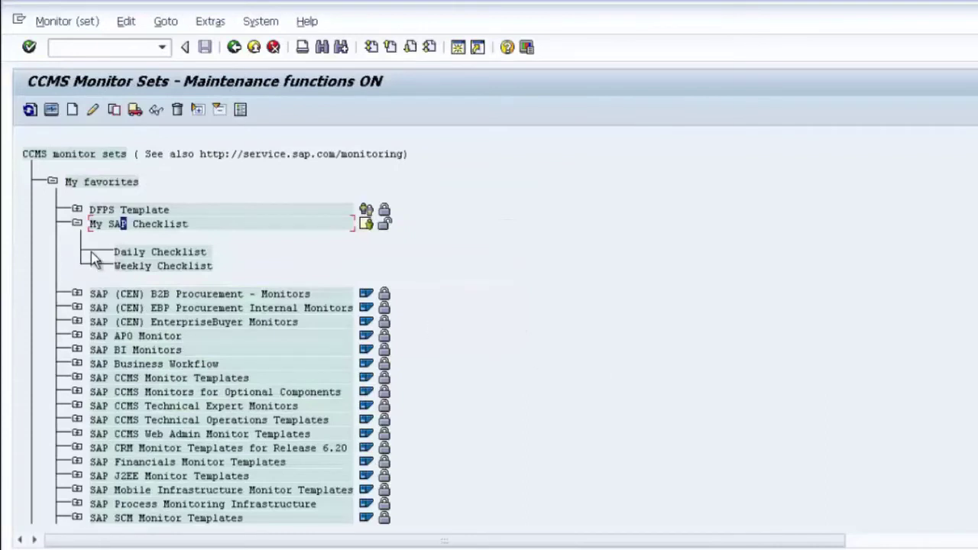
{"action": "left_click", "coordinate": [137, 254]}
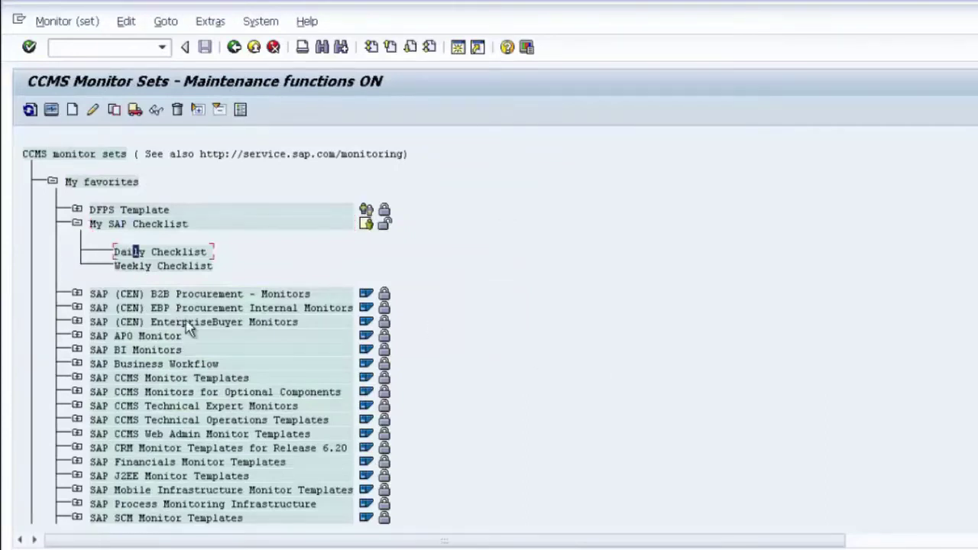
{"action": "left_click", "coordinate": [154, 265]}
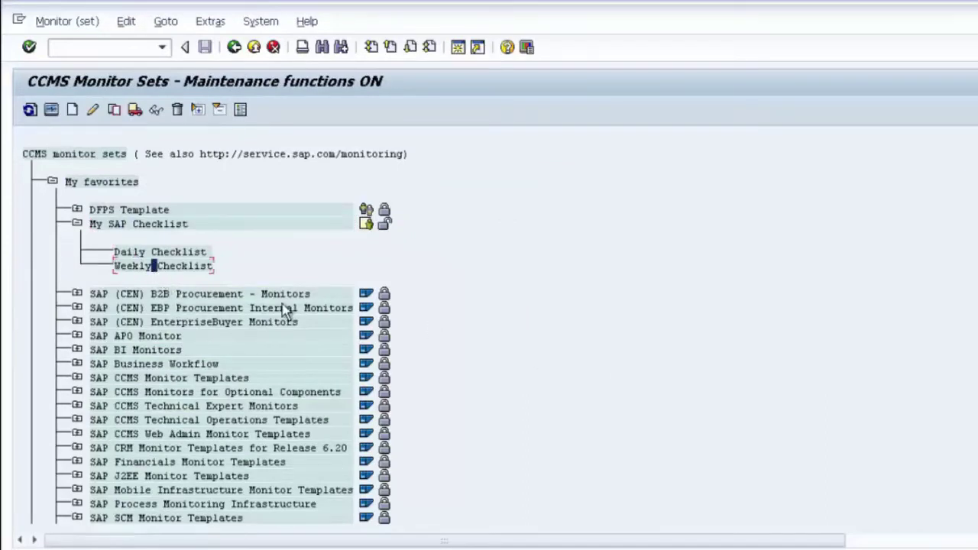
{"action": "double_click", "coordinate": [150, 253]}
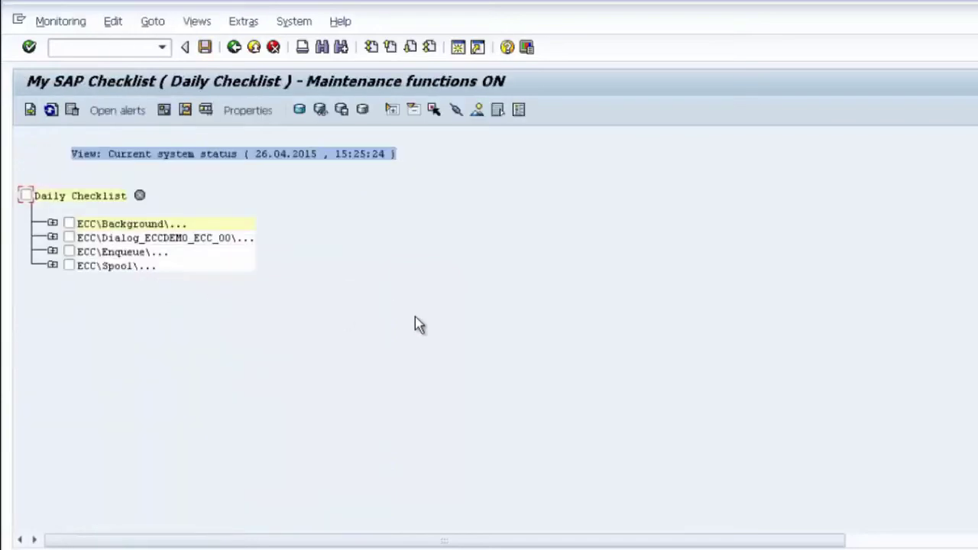
{"action": "left_click", "coordinate": [52, 223]}
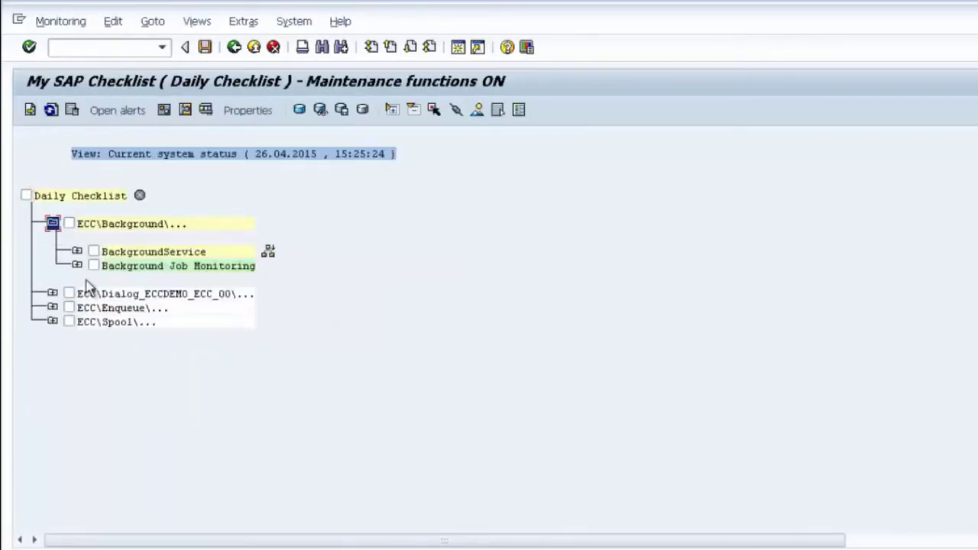
{"action": "left_click", "coordinate": [77, 252]}
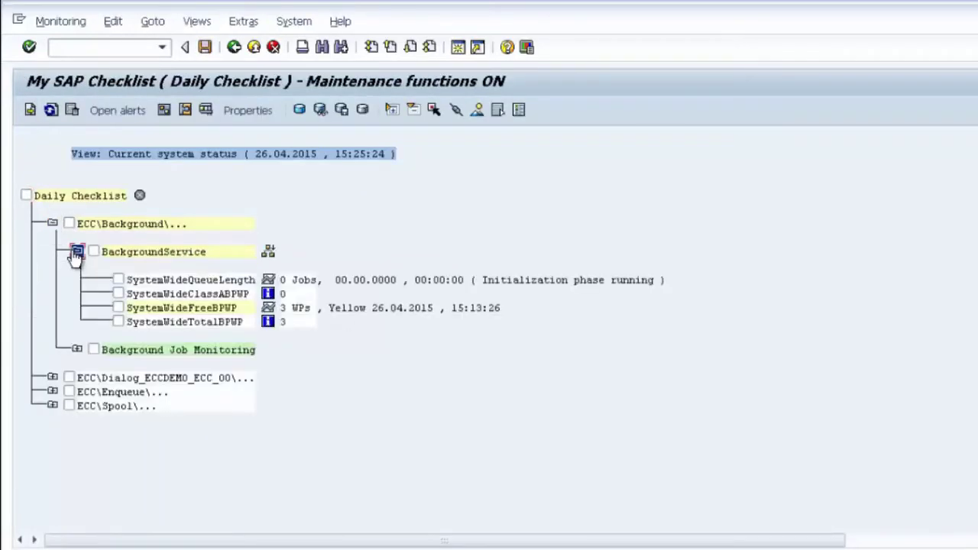
{"action": "left_click", "coordinate": [78, 251]}
{"action": "left_click", "coordinate": [52, 223]}
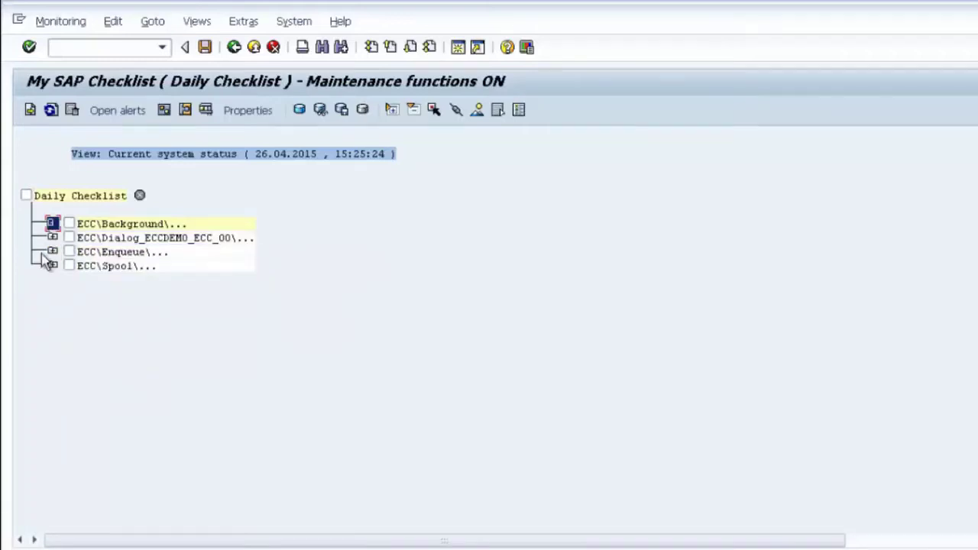
{"action": "left_click", "coordinate": [52, 238]}
{"action": "left_click", "coordinate": [53, 239]}
{"action": "left_click", "coordinate": [234, 48]}
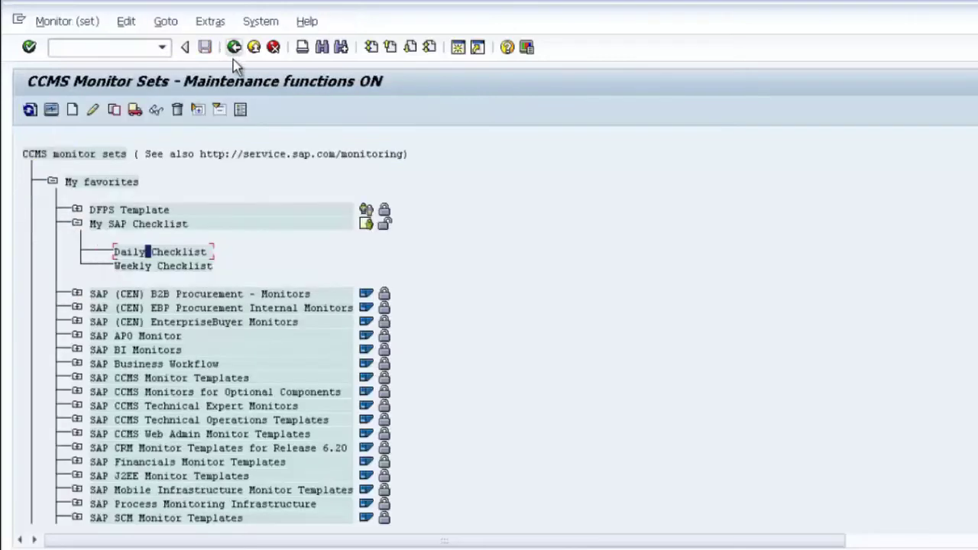
{"action": "double_click", "coordinate": [143, 269]}
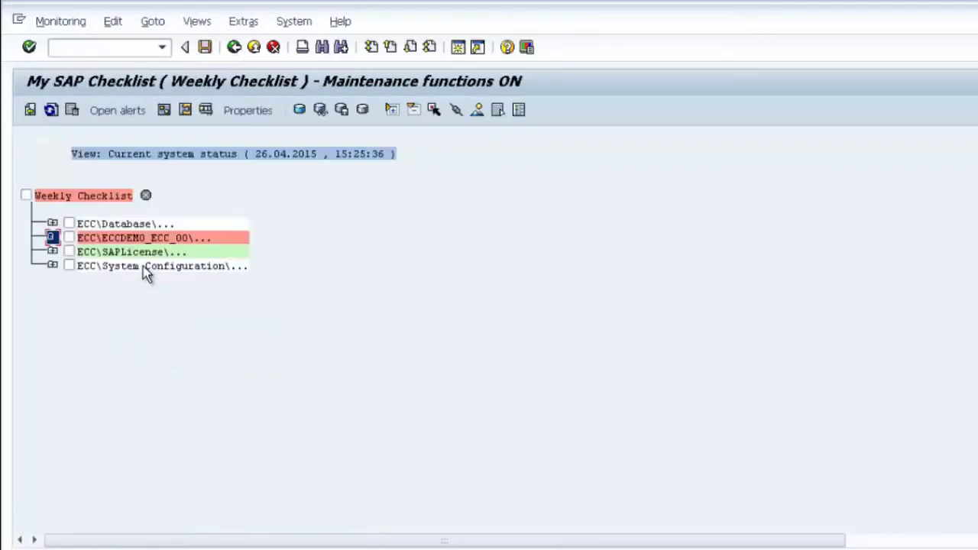
{"action": "left_click", "coordinate": [197, 239]}
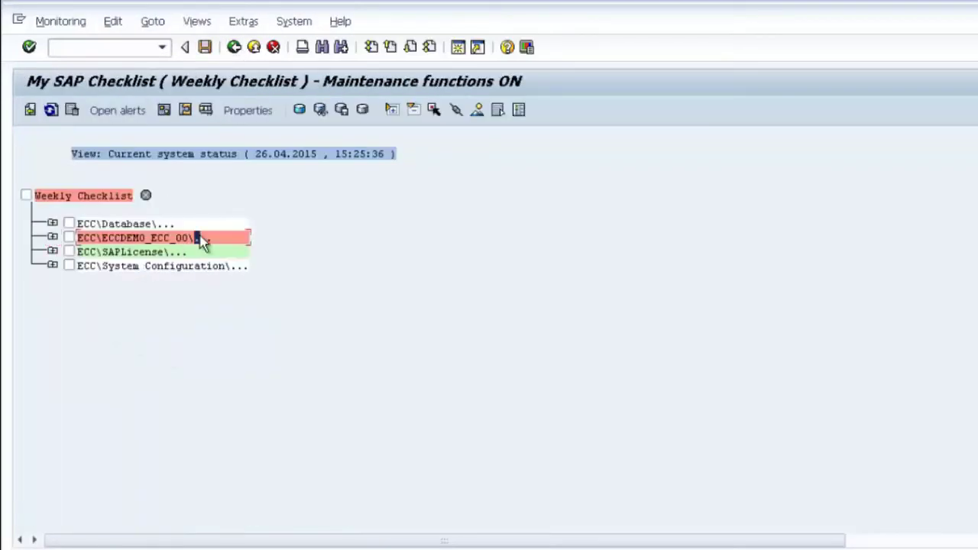
{"action": "left_click", "coordinate": [52, 238]}
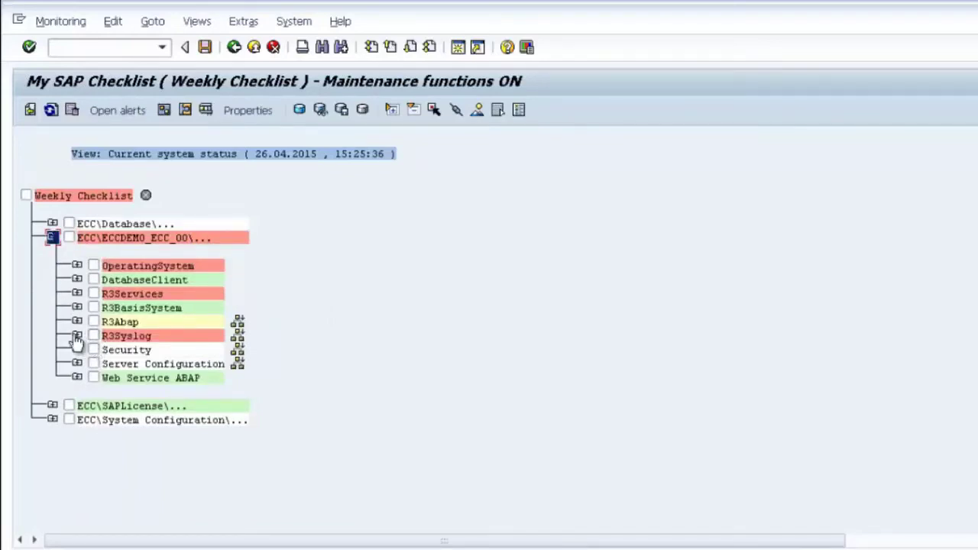
{"action": "left_click", "coordinate": [77, 266]}
{"action": "left_click", "coordinate": [102, 336]}
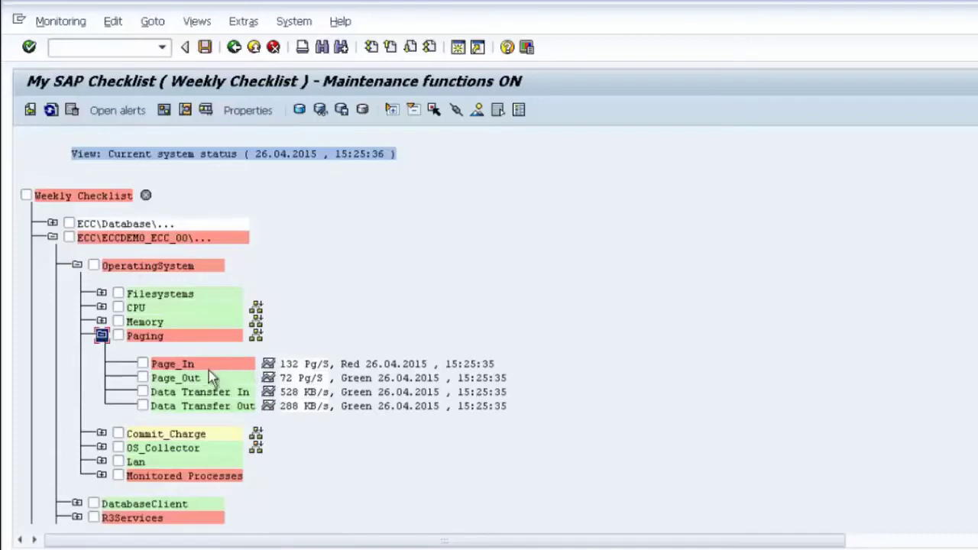
{"action": "left_click", "coordinate": [101, 337]}
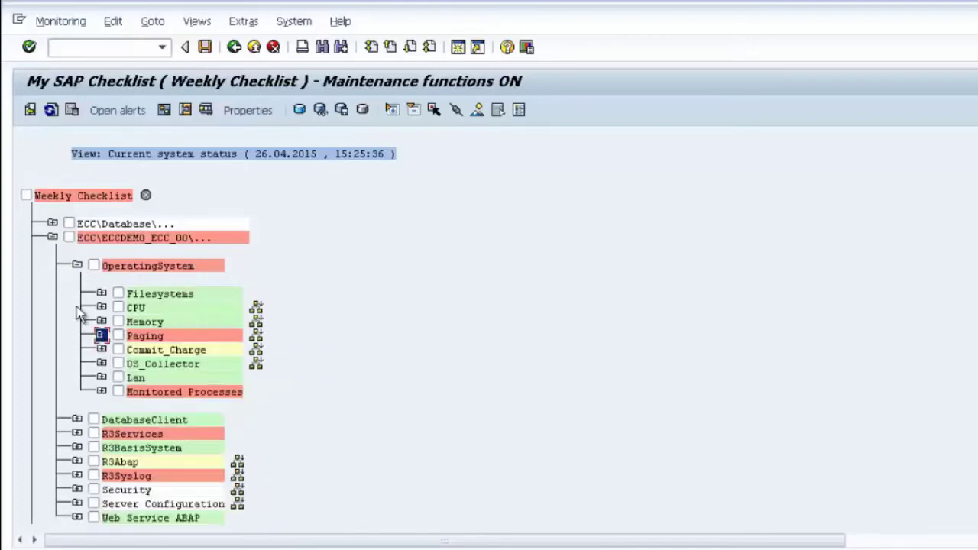
{"action": "left_click", "coordinate": [102, 392]}
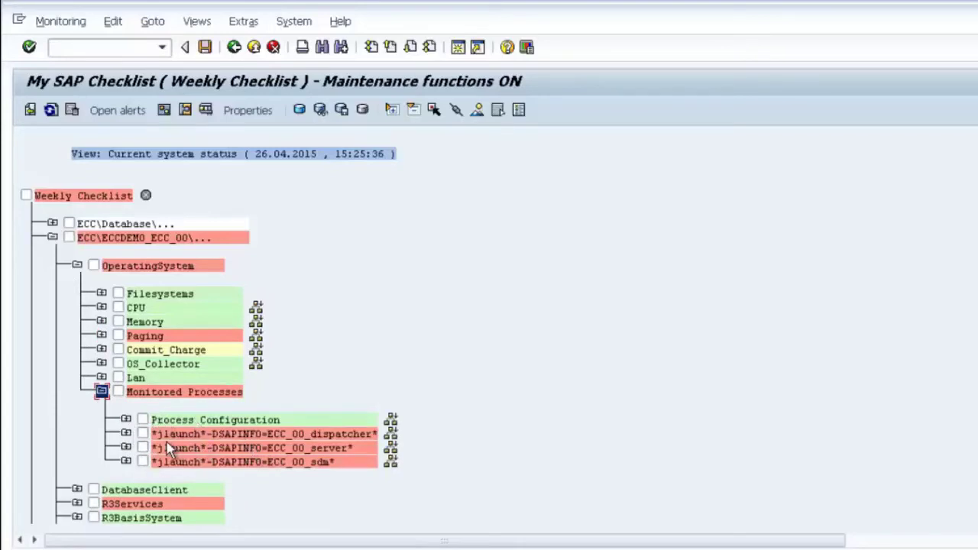
{"action": "left_click", "coordinate": [332, 435]}
{"action": "left_click", "coordinate": [101, 391]}
{"action": "left_click", "coordinate": [76, 265]}
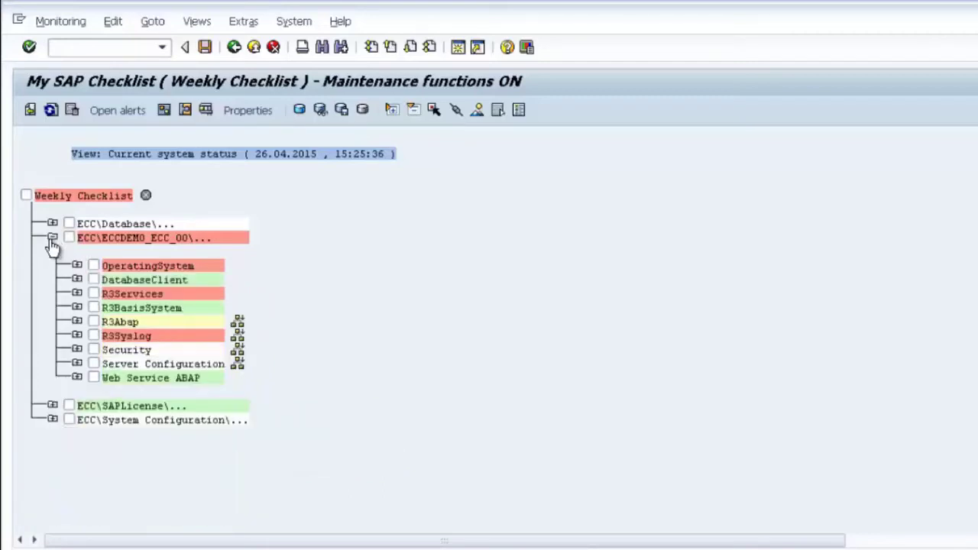
{"action": "left_click", "coordinate": [52, 237]}
{"action": "left_click", "coordinate": [237, 48]}
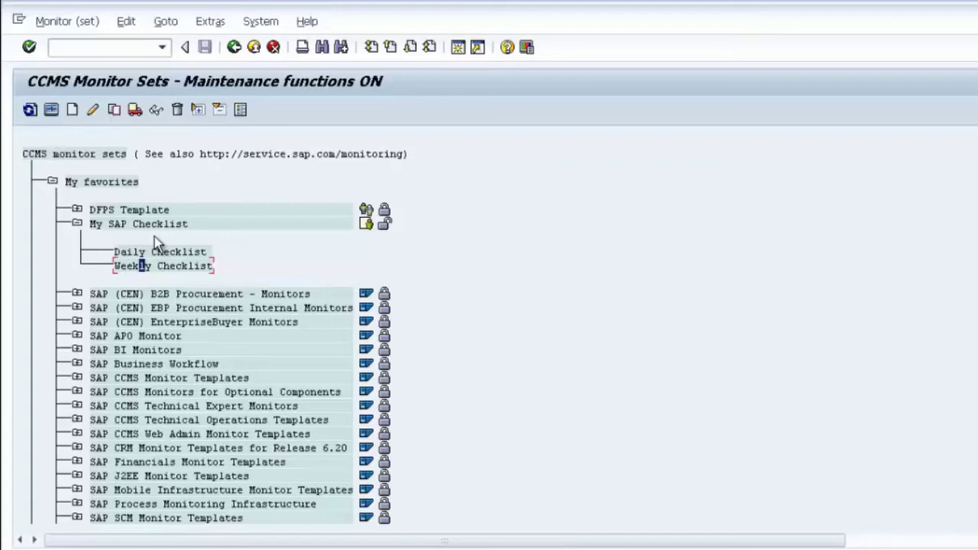
{"action": "double_click", "coordinate": [157, 251]}
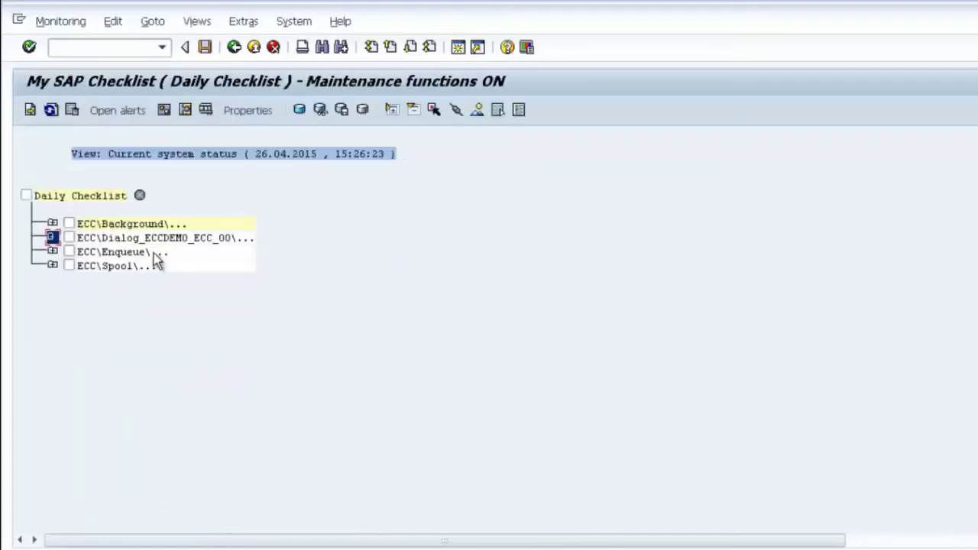
{"action": "left_click", "coordinate": [53, 238]}
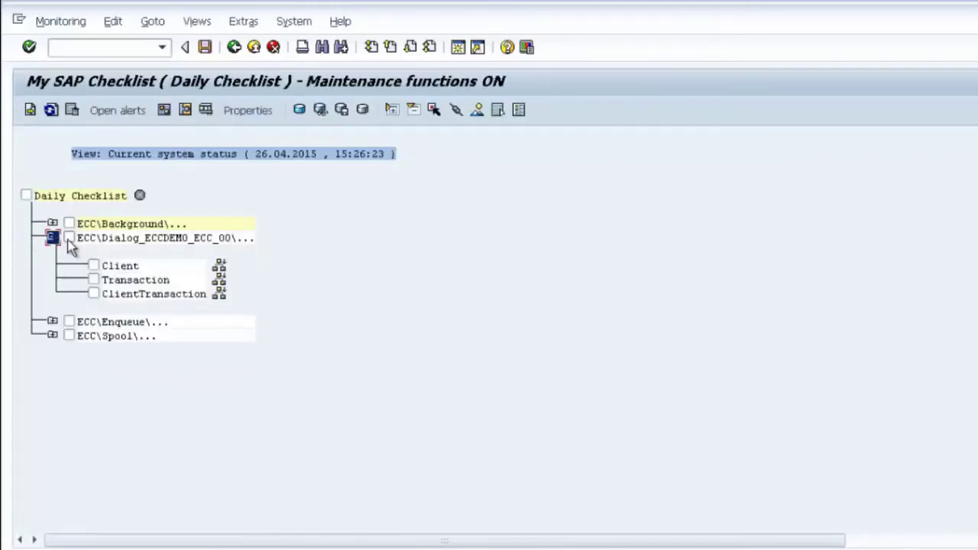
{"action": "left_click", "coordinate": [69, 237]}
{"action": "left_click", "coordinate": [69, 238]}
{"action": "left_click", "coordinate": [93, 265]}
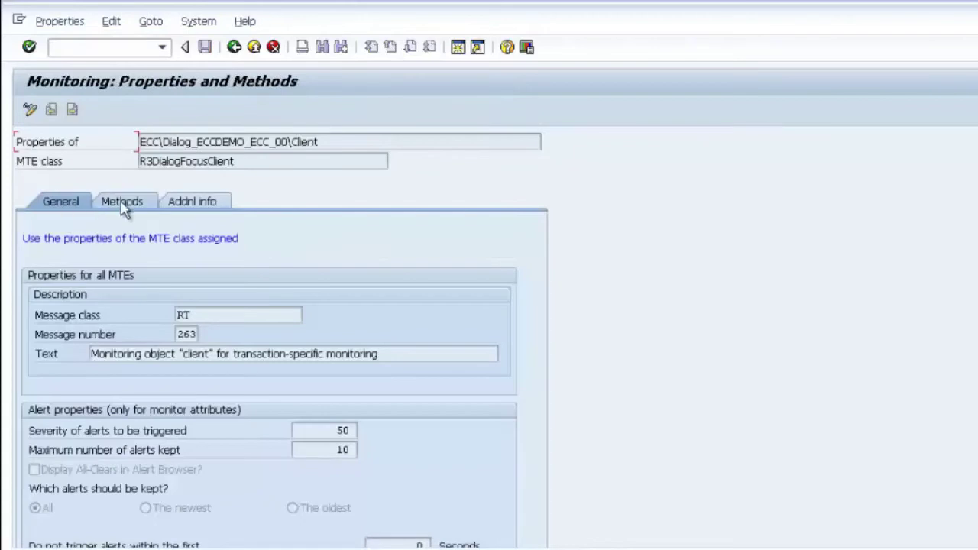
{"action": "left_click", "coordinate": [124, 200]}
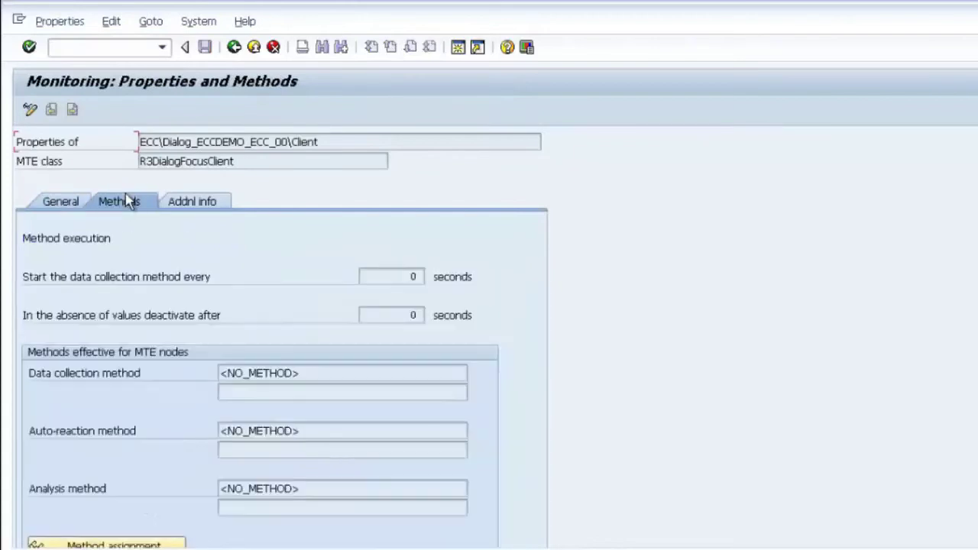
{"action": "left_click", "coordinate": [234, 47]}
{"action": "left_click", "coordinate": [233, 48]}
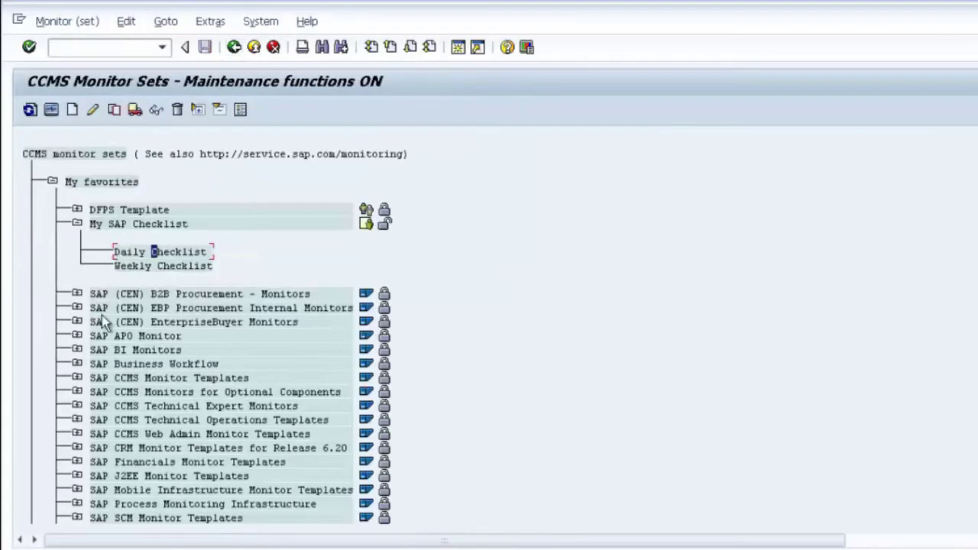
Open Weekly Checklist, then switch to Daily Checklist and toggle the Dialog_ECCDEMO_ECC_00 node
{"action": "double_click", "coordinate": [150, 267]}
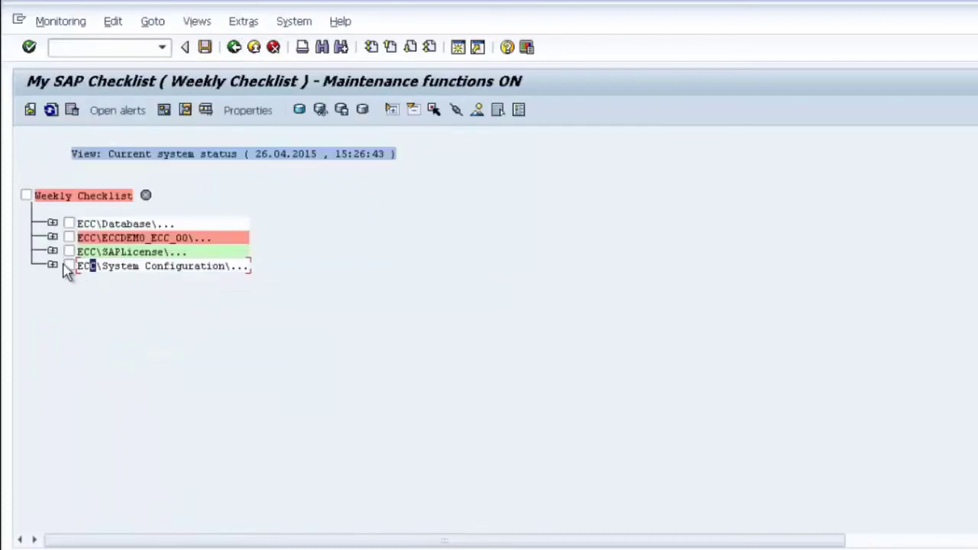
{"action": "left_click", "coordinate": [234, 47]}
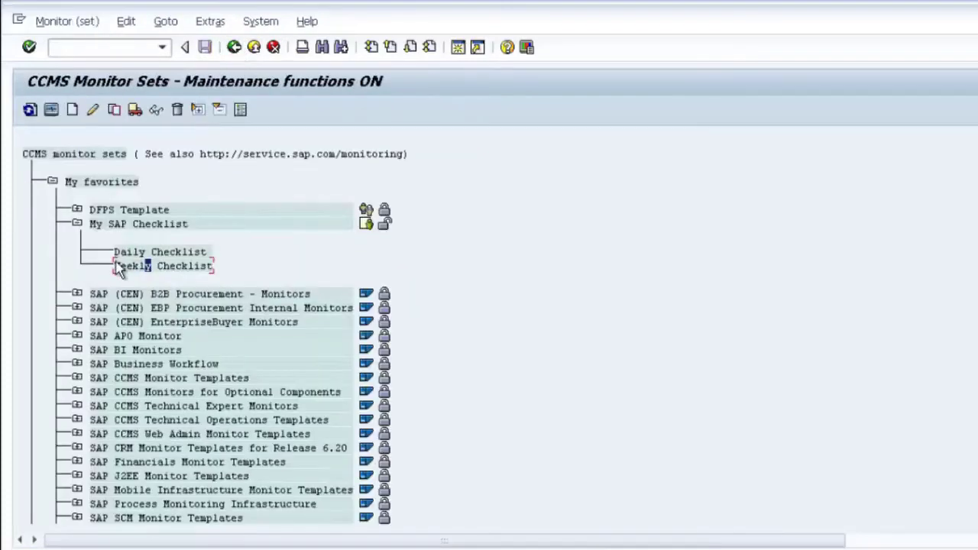
{"action": "double_click", "coordinate": [124, 252]}
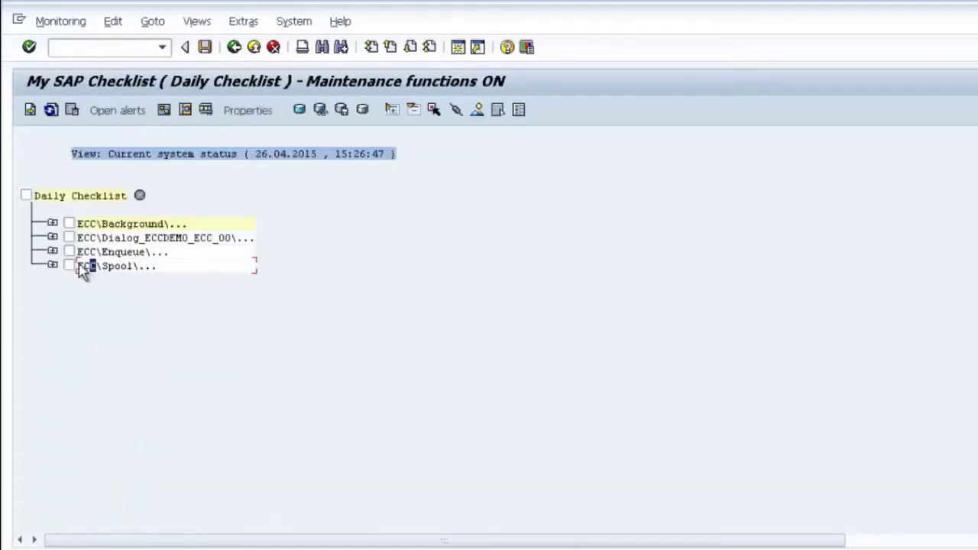
{"action": "left_click", "coordinate": [52, 238]}
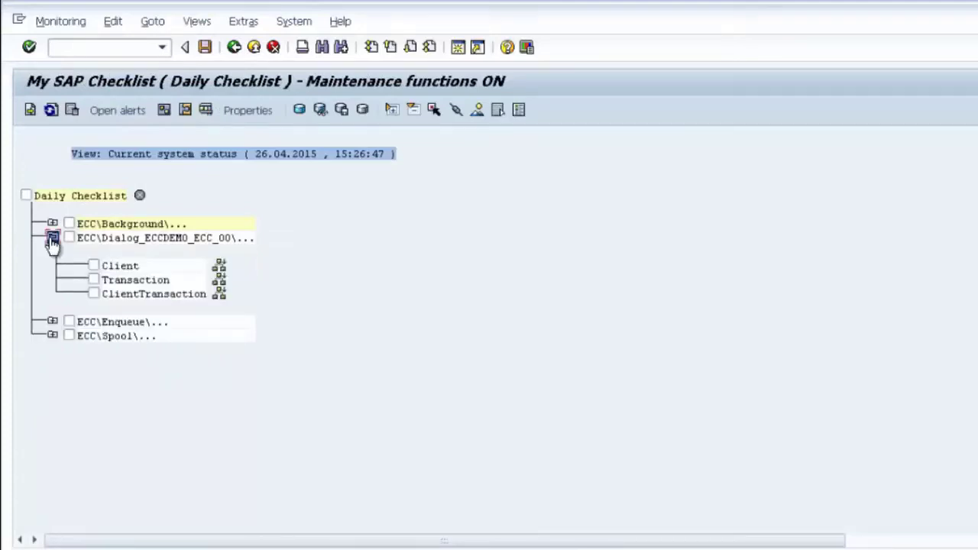
{"action": "left_click", "coordinate": [52, 239]}
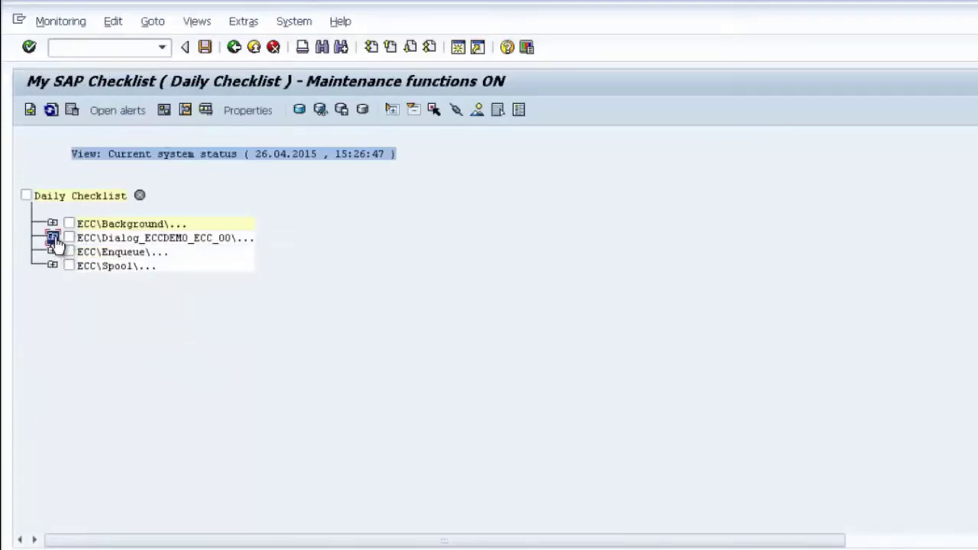
{"action": "left_click", "coordinate": [52, 239]}
{"action": "left_click", "coordinate": [52, 240]}
Expand ECC\Background Job Monitoring to SAP_SRT_COLLECTOR_FOR_MONITORING and mark its Status entry
{"action": "left_click", "coordinate": [52, 223]}
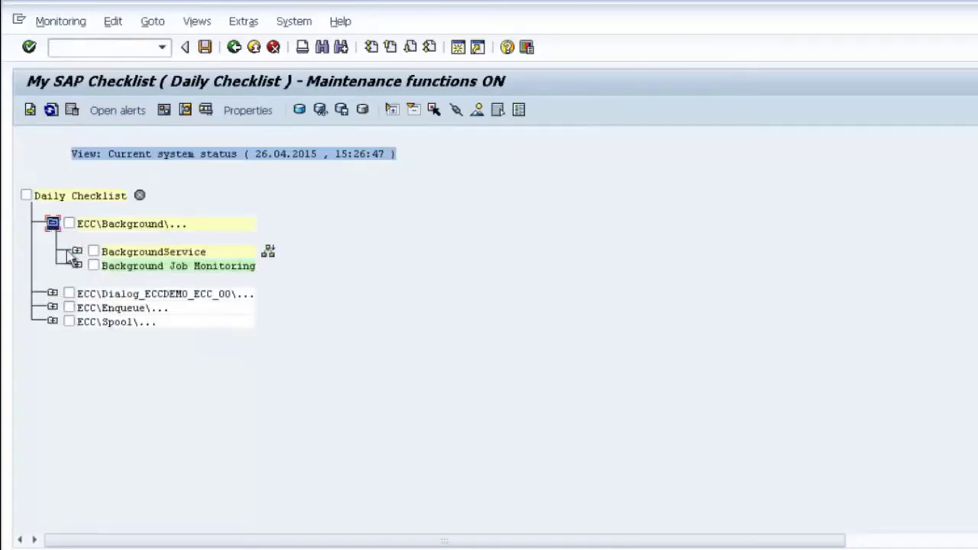
{"action": "left_click", "coordinate": [77, 252]}
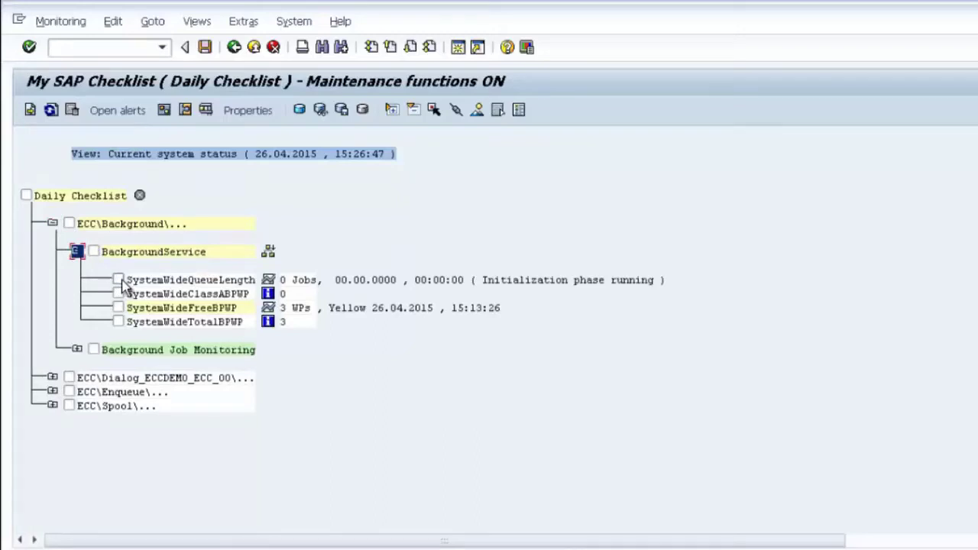
{"action": "left_click", "coordinate": [77, 349]}
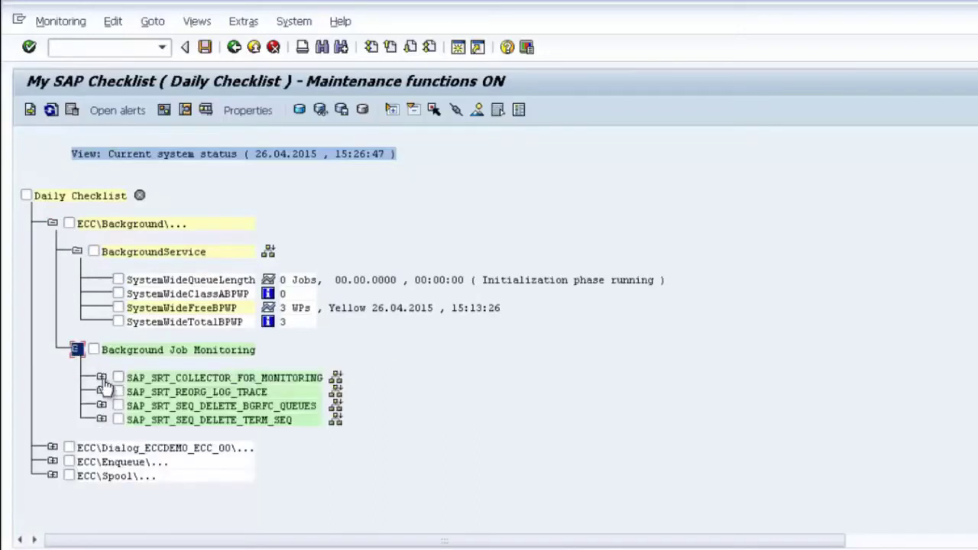
{"action": "left_click", "coordinate": [101, 378]}
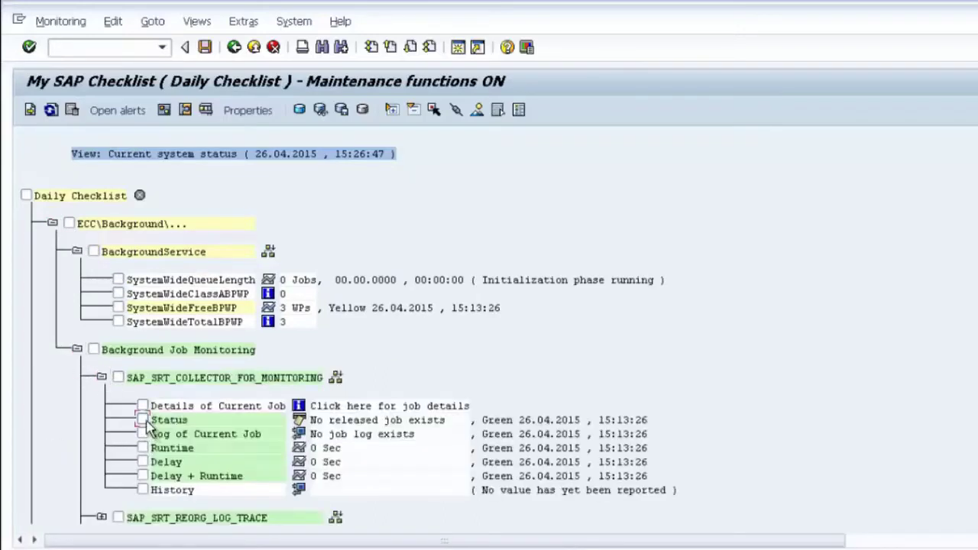
{"action": "left_click", "coordinate": [142, 420]}
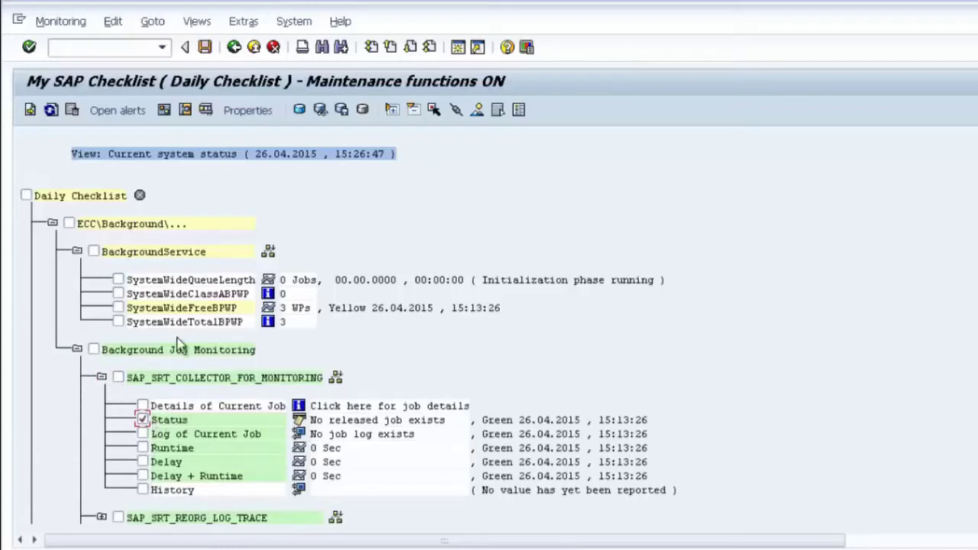
{"action": "left_click", "coordinate": [157, 424]}
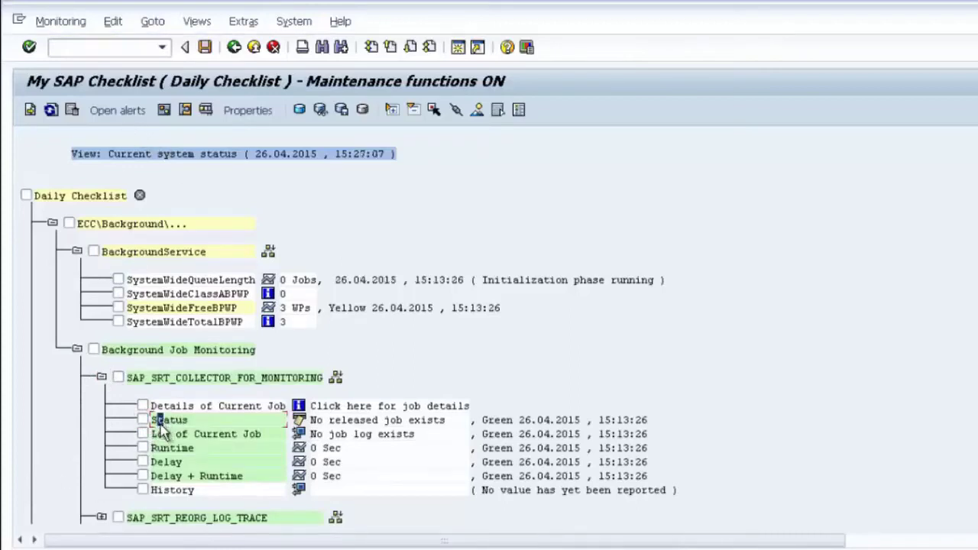
{"action": "left_click", "coordinate": [143, 421]}
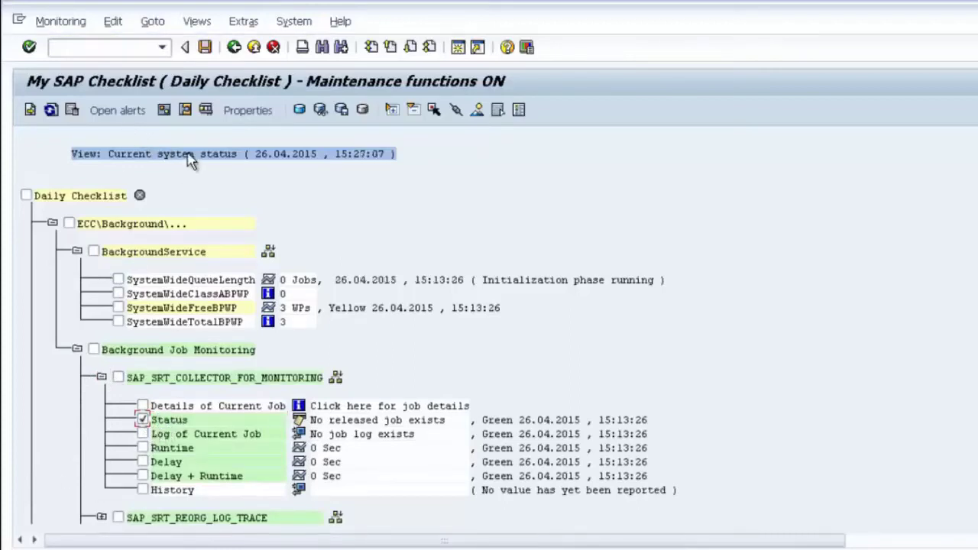
{"action": "left_click", "coordinate": [246, 113]}
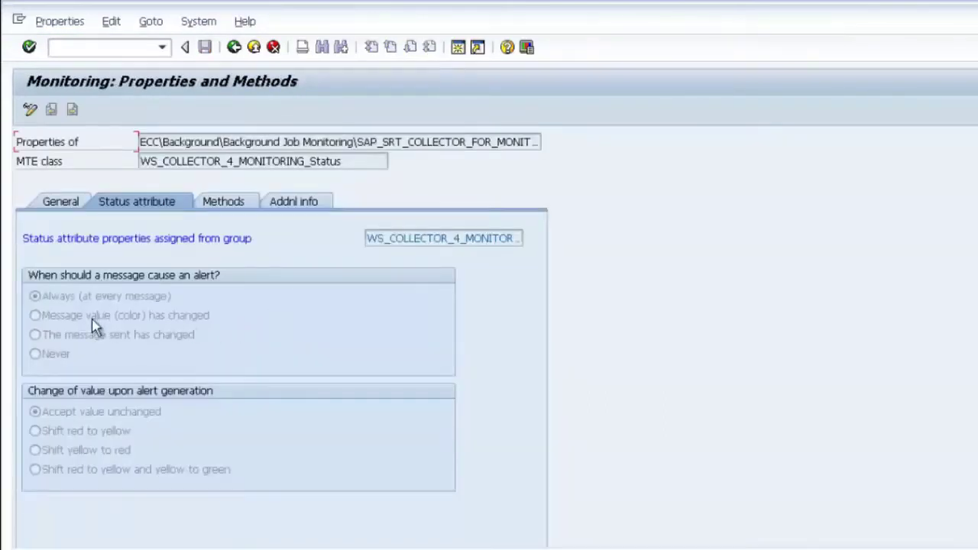
{"action": "left_click", "coordinate": [232, 206]}
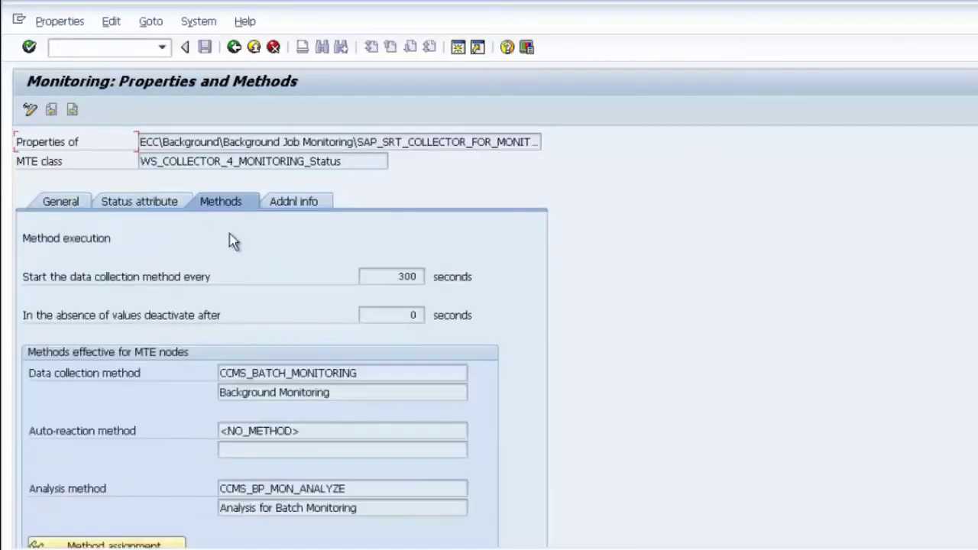
{"action": "left_click", "coordinate": [169, 205]}
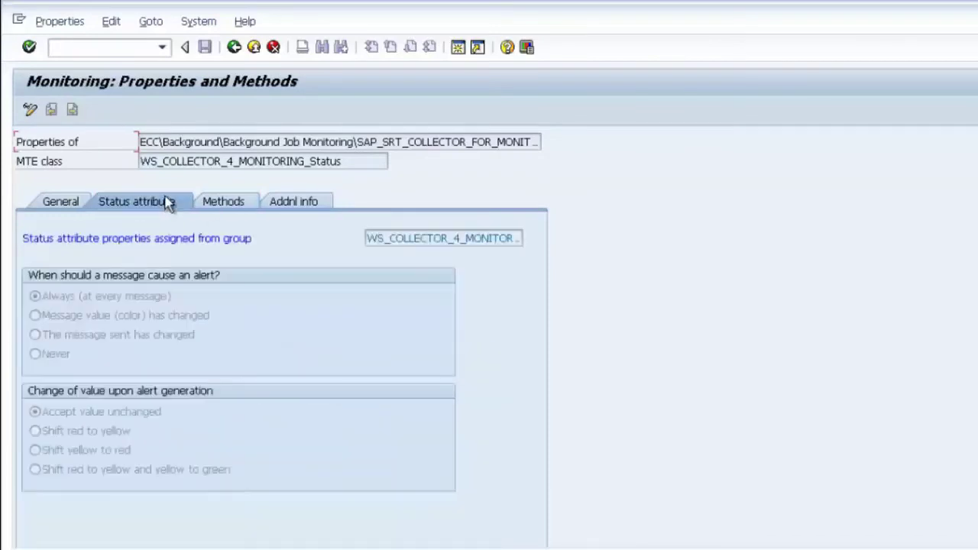
{"action": "left_click", "coordinate": [234, 49]}
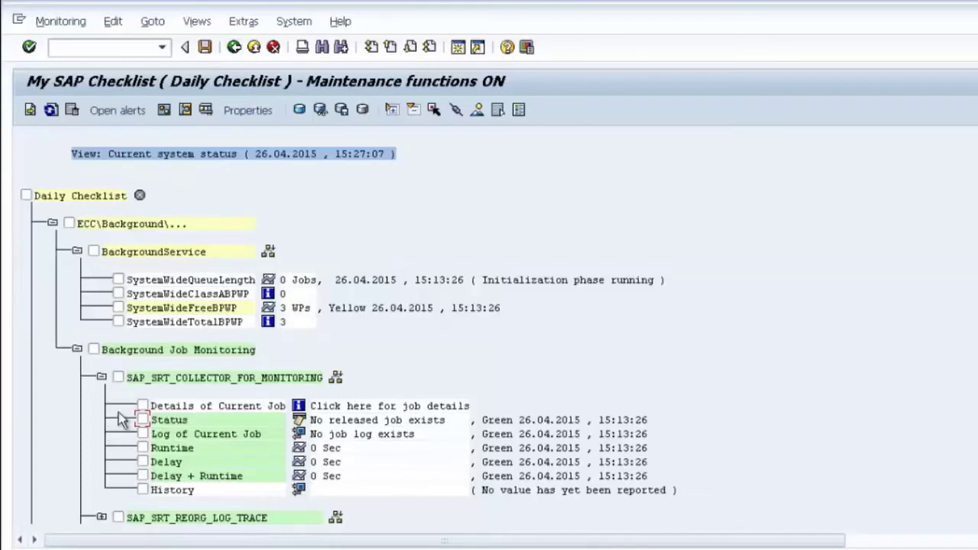
Collapse the collector job, expand ECC\Enqueue\Enqueue Server and open Enqueue Requests properties
{"action": "left_click", "coordinate": [101, 377]}
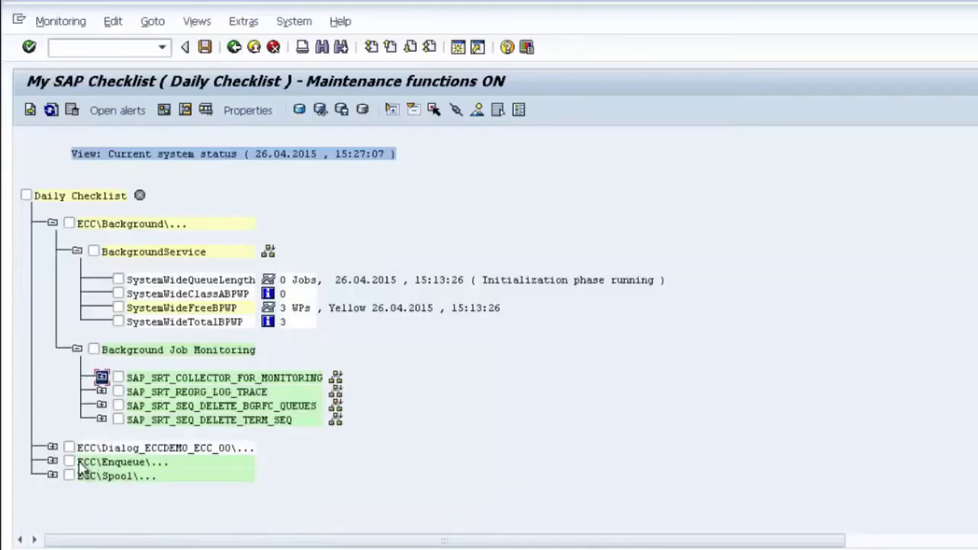
{"action": "left_click", "coordinate": [52, 462]}
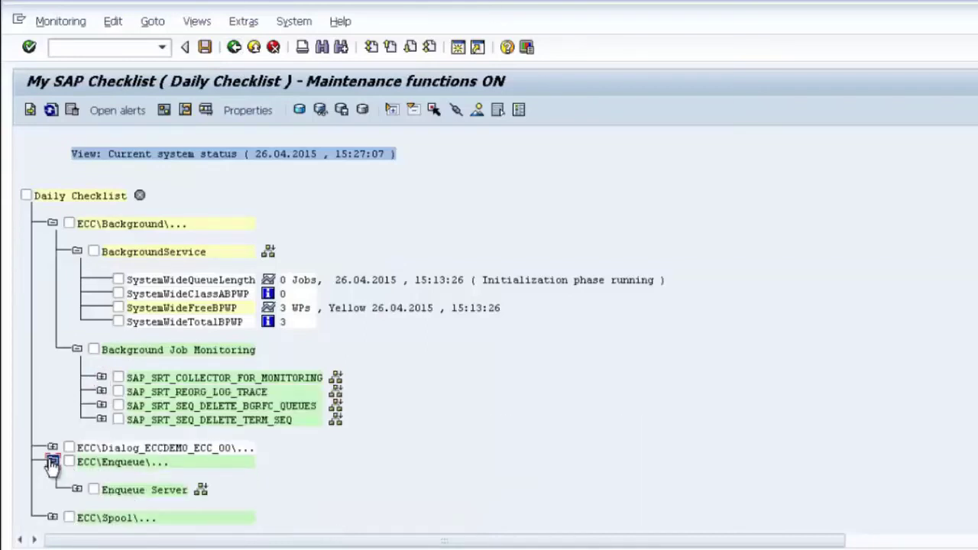
{"action": "left_click", "coordinate": [77, 490]}
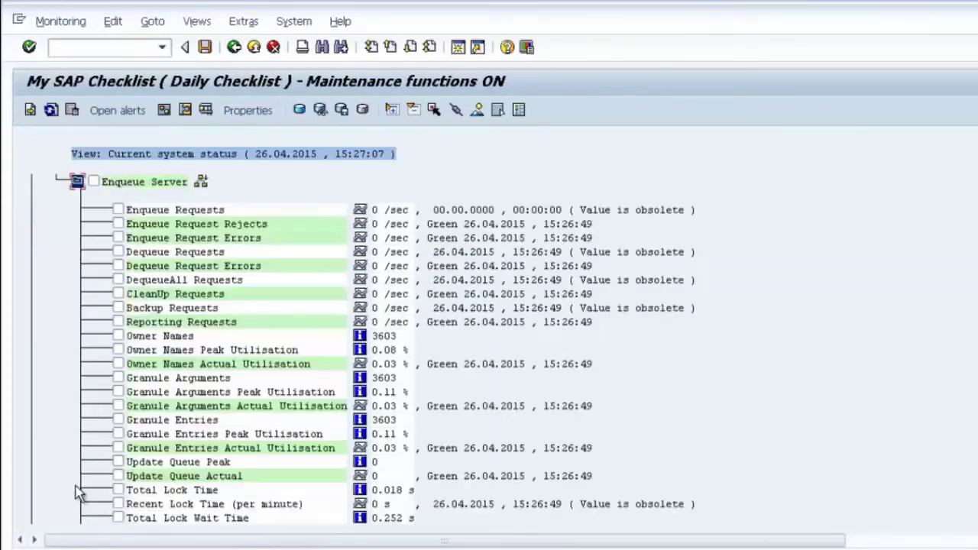
{"action": "left_click", "coordinate": [118, 209]}
{"action": "left_click", "coordinate": [249, 110]}
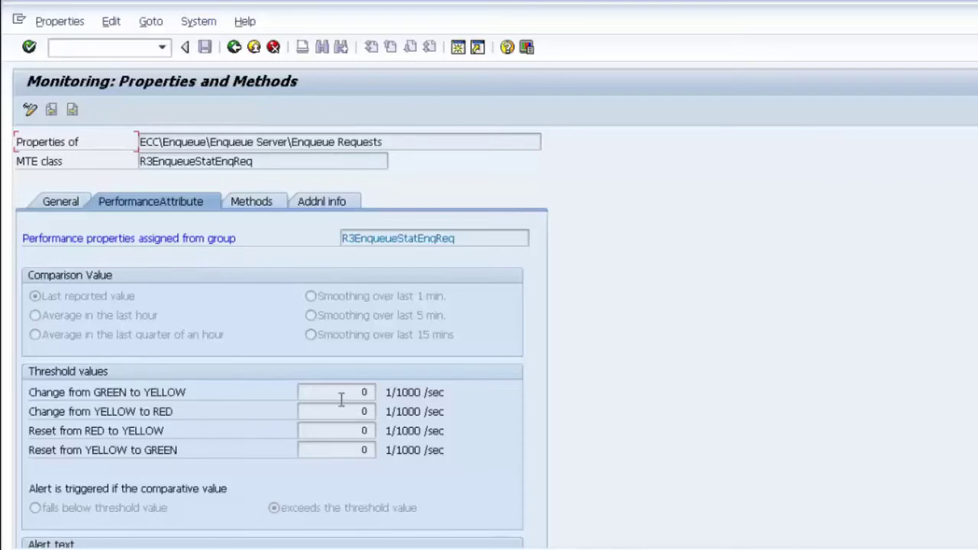
Switch Enqueue Requests to change mode, keep Last reported value, and set GREEN to YELLOW to 50
{"action": "key", "text": "ctrl+F1"}
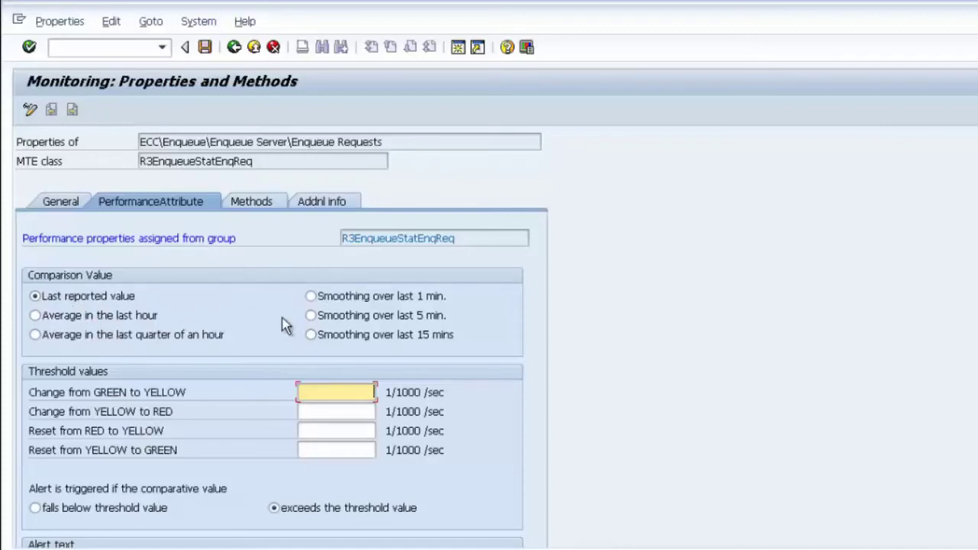
{"action": "left_click", "coordinate": [35, 316]}
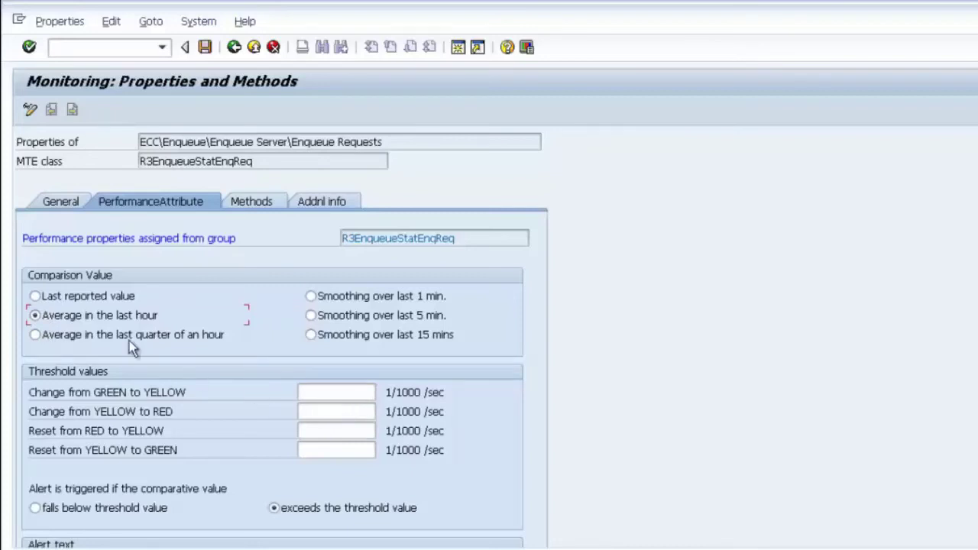
{"action": "left_click", "coordinate": [35, 296]}
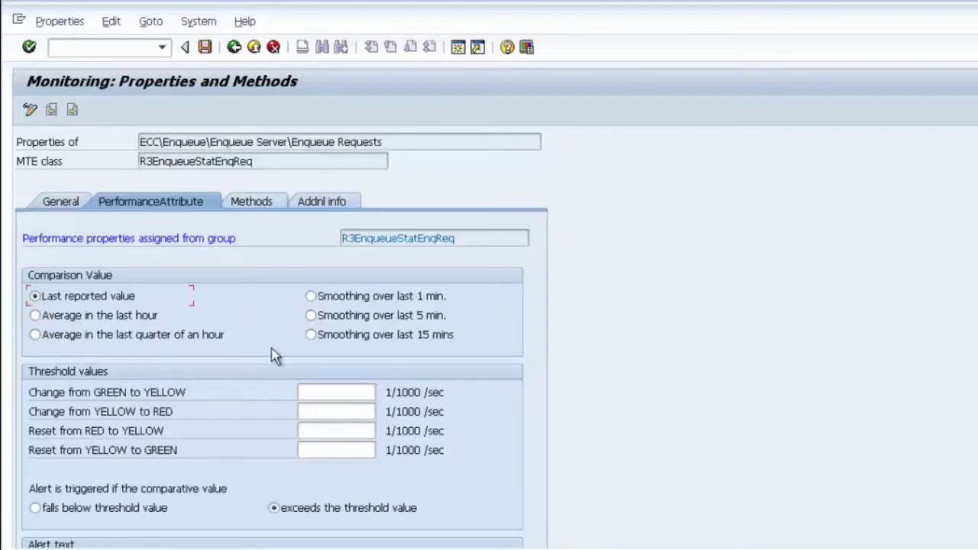
{"action": "left_click", "coordinate": [325, 389]}
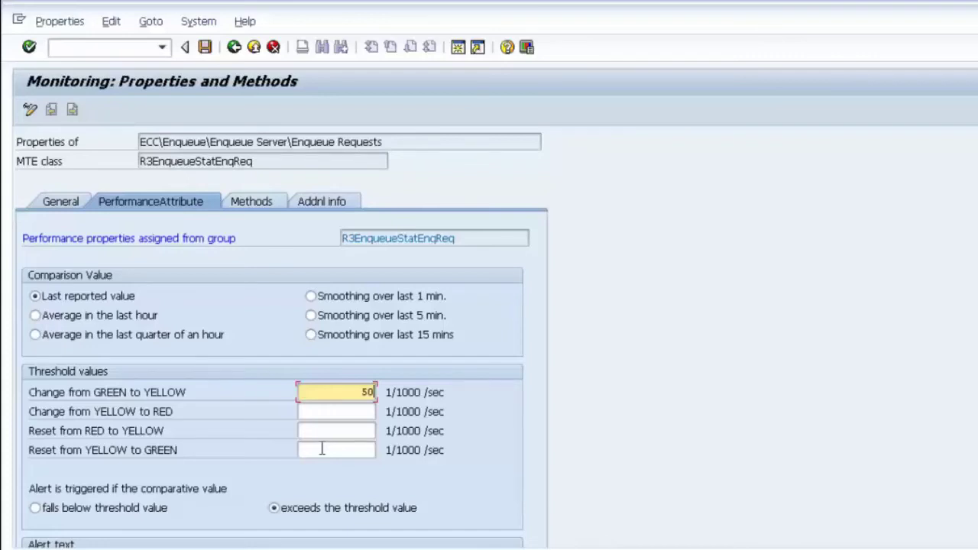
Enter 50 per 1/1000 sec for YELLOW to RED, RED to YELLOW and YELLOW to GREEN
{"action": "left_click", "coordinate": [341, 413]}
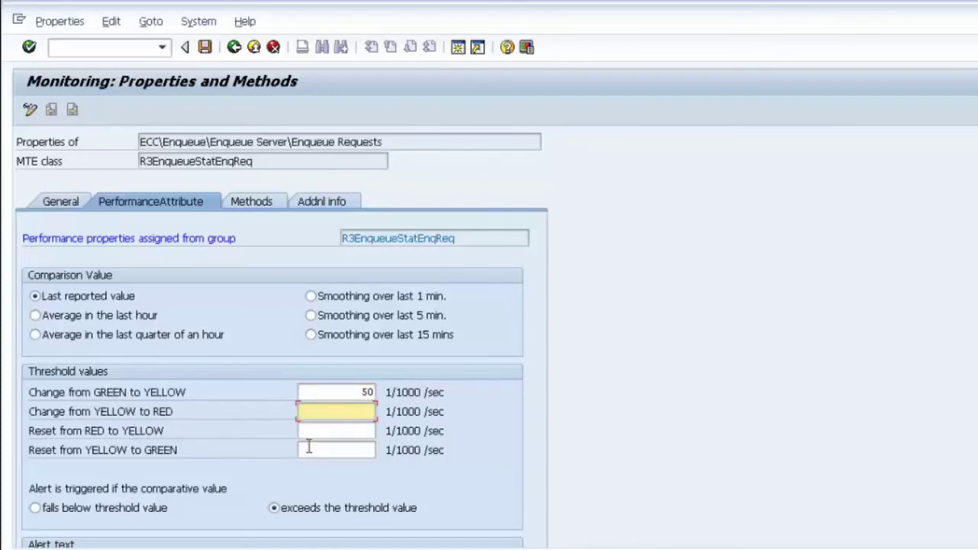
{"action": "type", "text": "50"}
{"action": "left_click", "coordinate": [350, 430]}
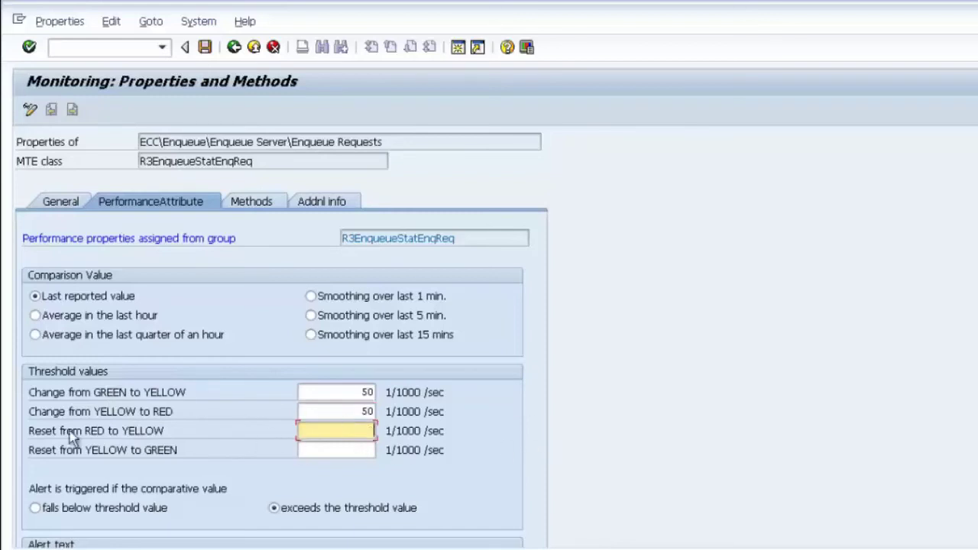
{"action": "type", "text": "50"}
{"action": "left_click", "coordinate": [362, 451]}
{"action": "type", "text": "50"}
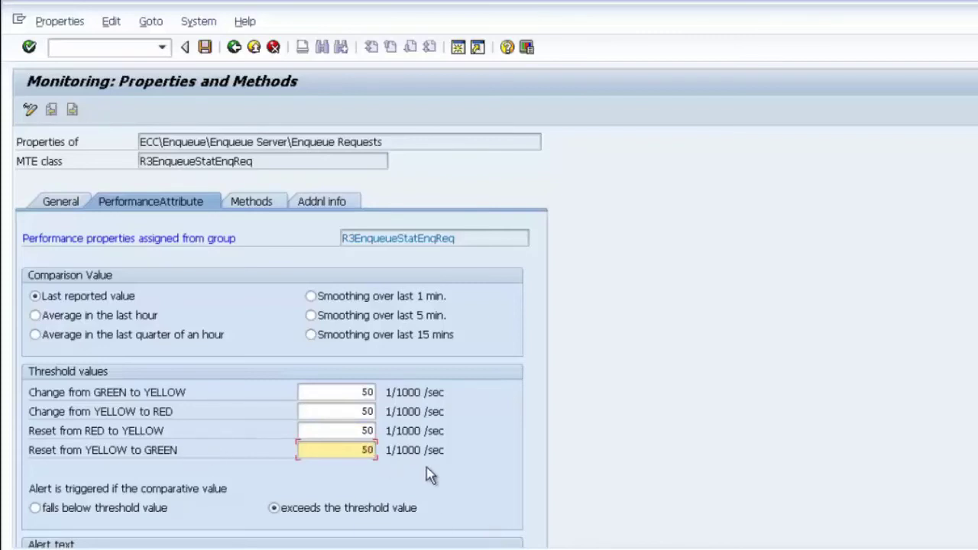
Review the Enqueue Requests alert's message class and message number on the PerformanceAttribute tab
{"action": "scroll", "coordinate": [430, 473], "scroll_direction": "down", "scroll_amount": 1}
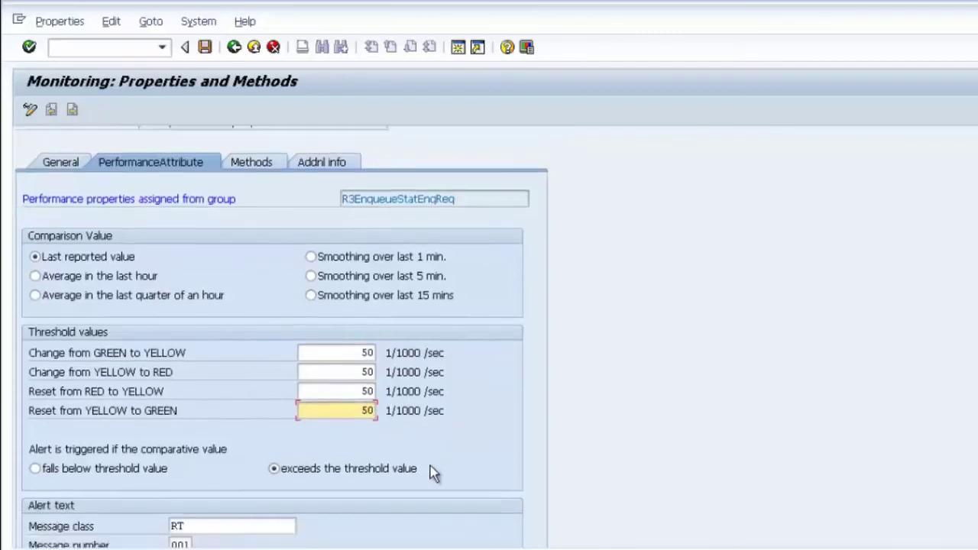
{"action": "scroll", "coordinate": [430, 474], "scroll_direction": "down", "scroll_amount": 1}
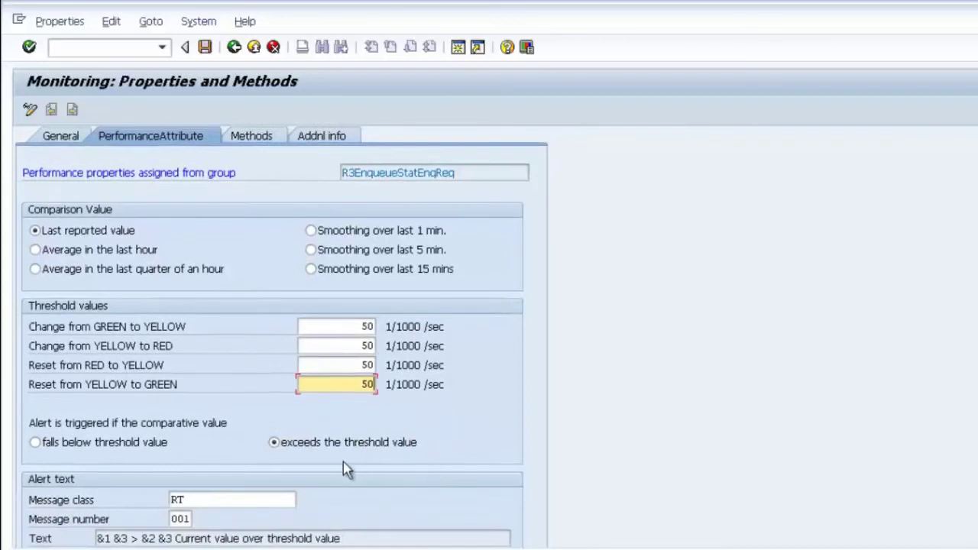
{"action": "scroll", "coordinate": [359, 478], "scroll_direction": "down", "scroll_amount": 2}
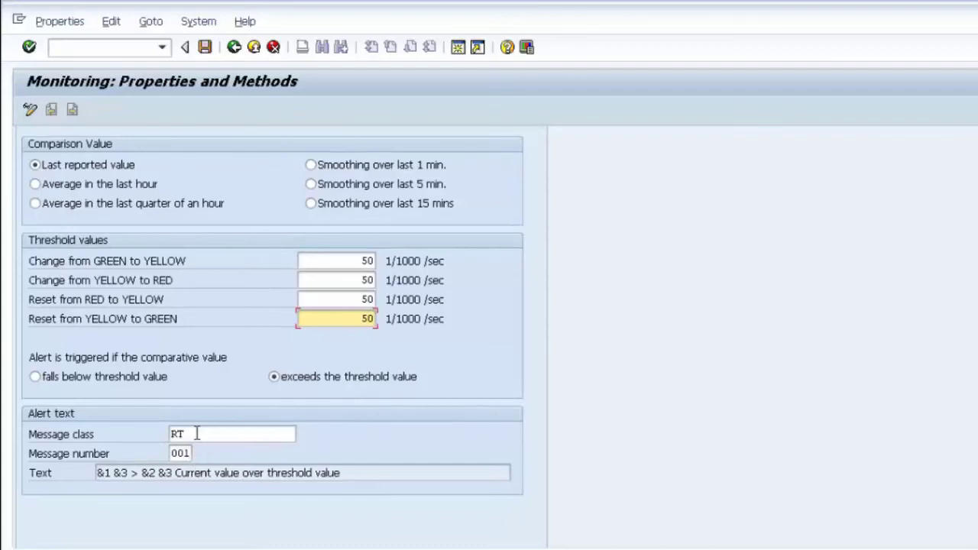
{"action": "scroll", "coordinate": [204, 437], "scroll_direction": "up", "scroll_amount": 4}
{"action": "scroll", "coordinate": [229, 458], "scroll_direction": "down", "scroll_amount": 2}
{"action": "left_click", "coordinate": [229, 474]}
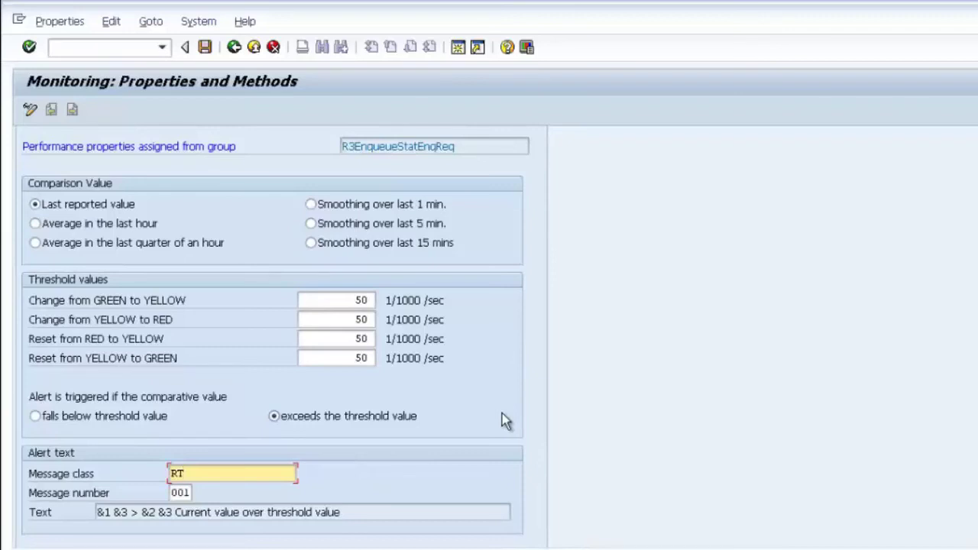
{"action": "left_click", "coordinate": [183, 492]}
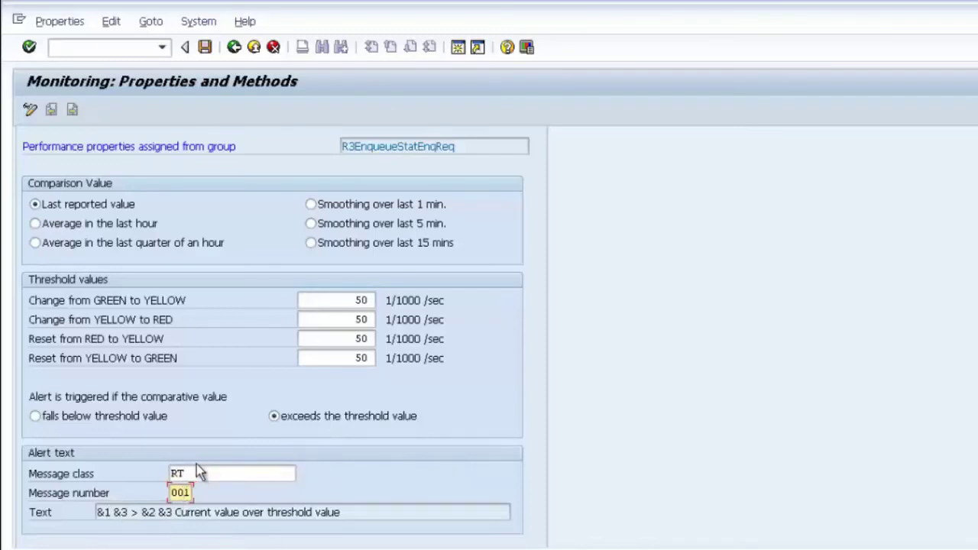
{"action": "left_click", "coordinate": [198, 468]}
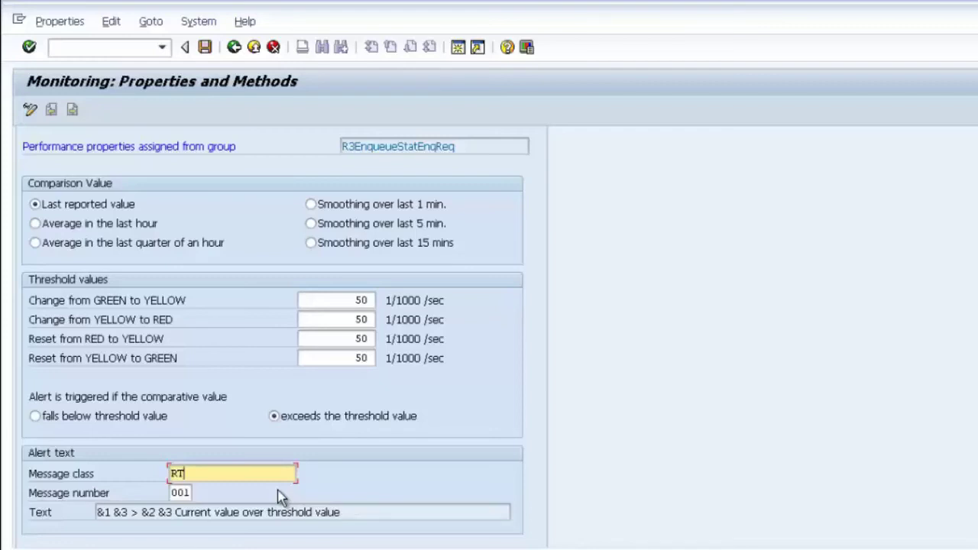
{"action": "left_click", "coordinate": [185, 493]}
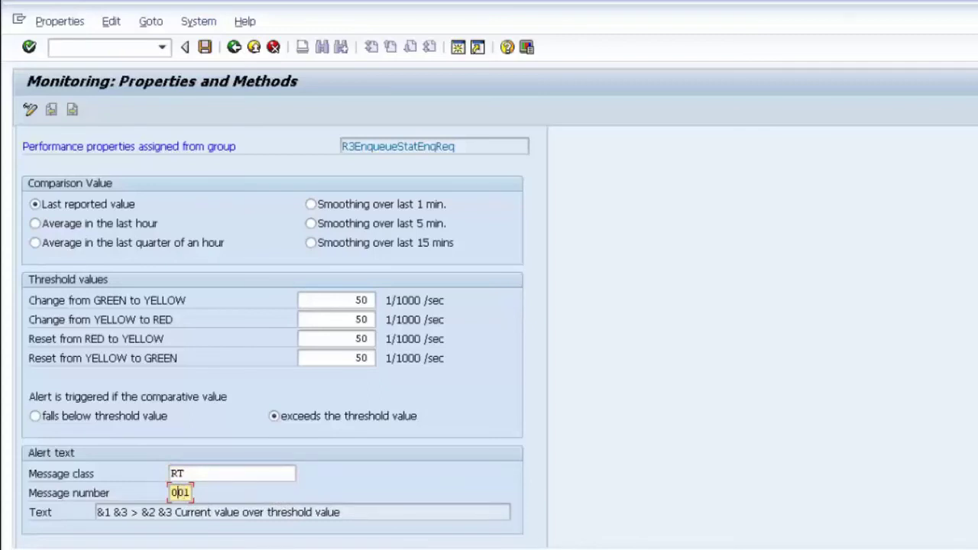
Check the GREEN to YELLOW threshold, then change the alert message number from 002 to 001
{"action": "scroll", "coordinate": [356, 392], "scroll_direction": "up", "scroll_amount": 3}
{"action": "left_click", "coordinate": [356, 392]}
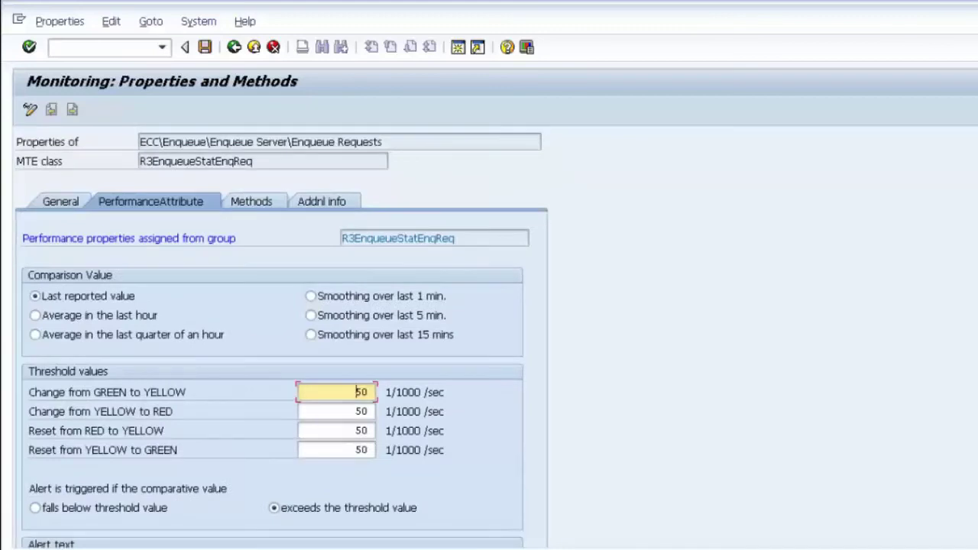
{"action": "scroll", "coordinate": [534, 457], "scroll_direction": "down", "scroll_amount": 3}
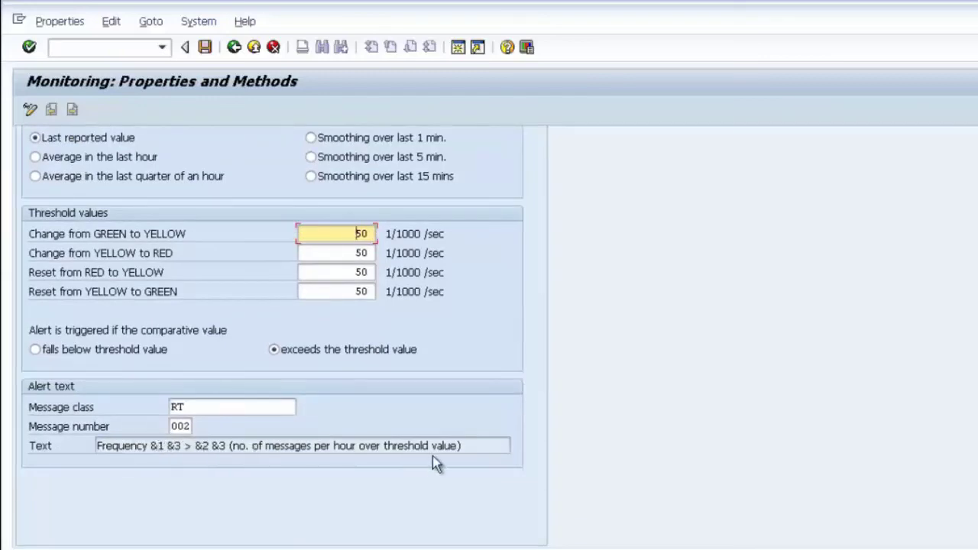
{"action": "left_click", "coordinate": [480, 449]}
{"action": "left_click", "coordinate": [182, 427]}
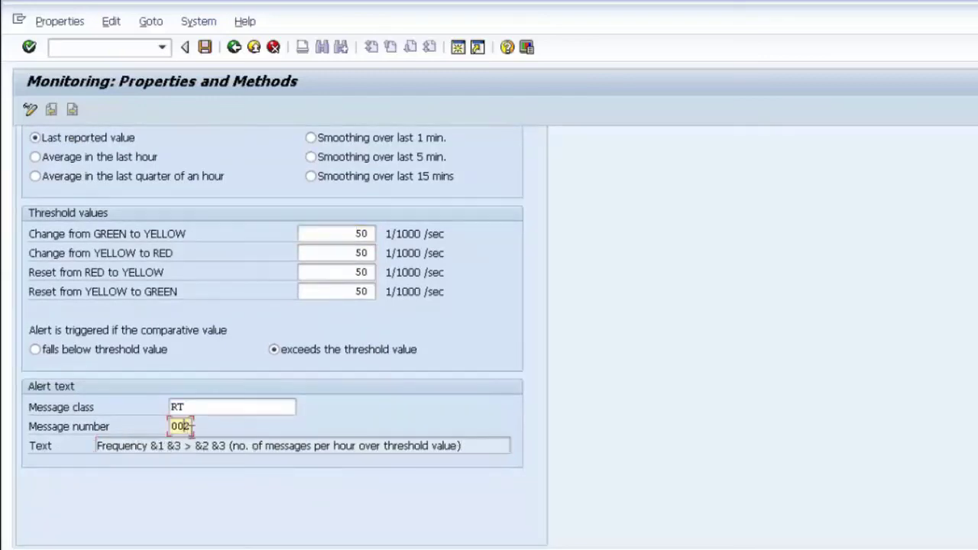
{"action": "key", "text": "BackSpace"}
{"action": "type", "text": "1"}
{"action": "key", "text": "Return"}
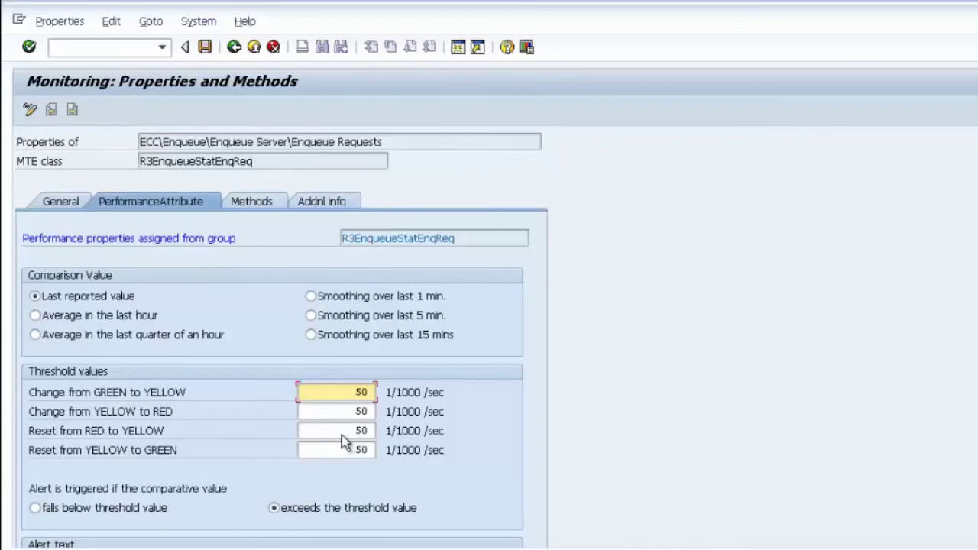
Check message class and maximum alerts kept on the General tab, then save Enqueue Requests
{"action": "scroll", "coordinate": [508, 403], "scroll_direction": "down", "scroll_amount": 3}
{"action": "scroll", "coordinate": [507, 403], "scroll_direction": "up", "scroll_amount": 3}
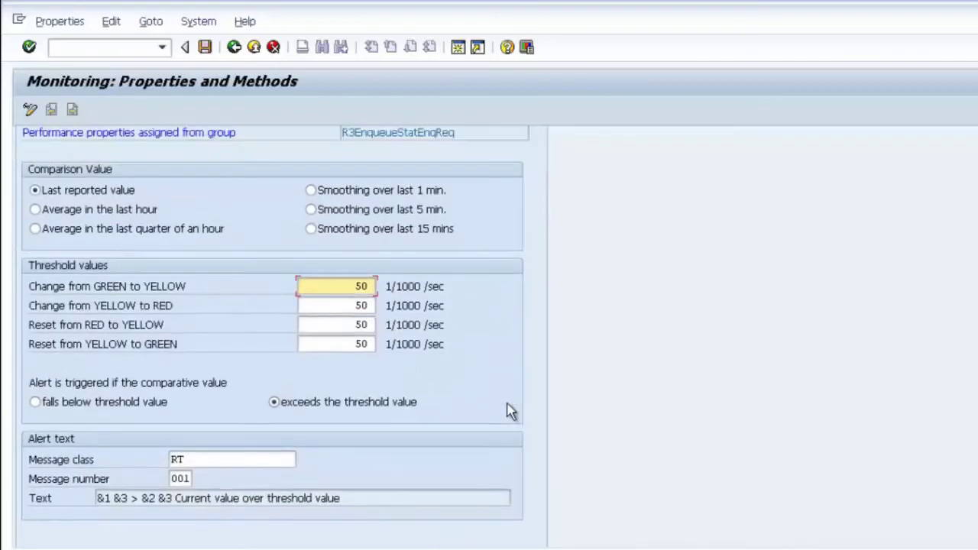
{"action": "left_click", "coordinate": [70, 203]}
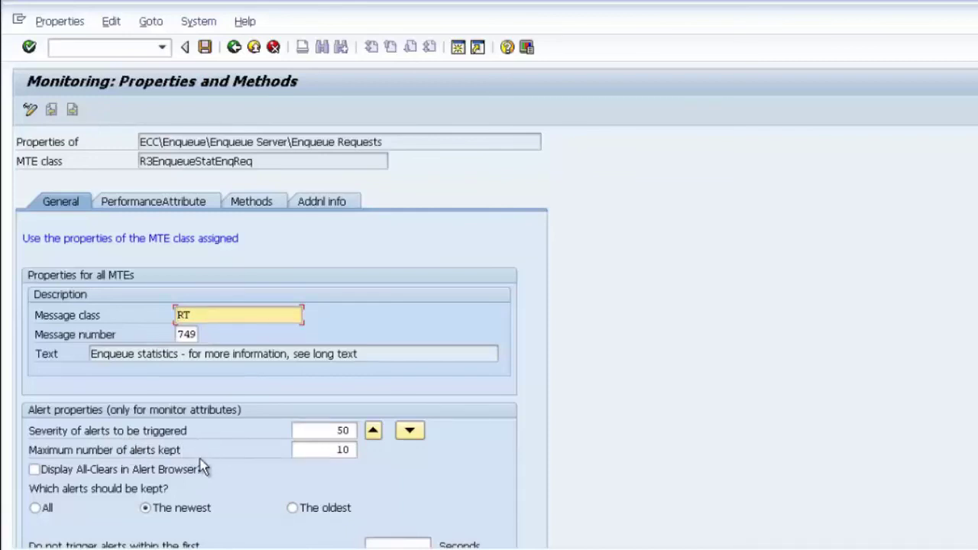
{"action": "left_click", "coordinate": [327, 452]}
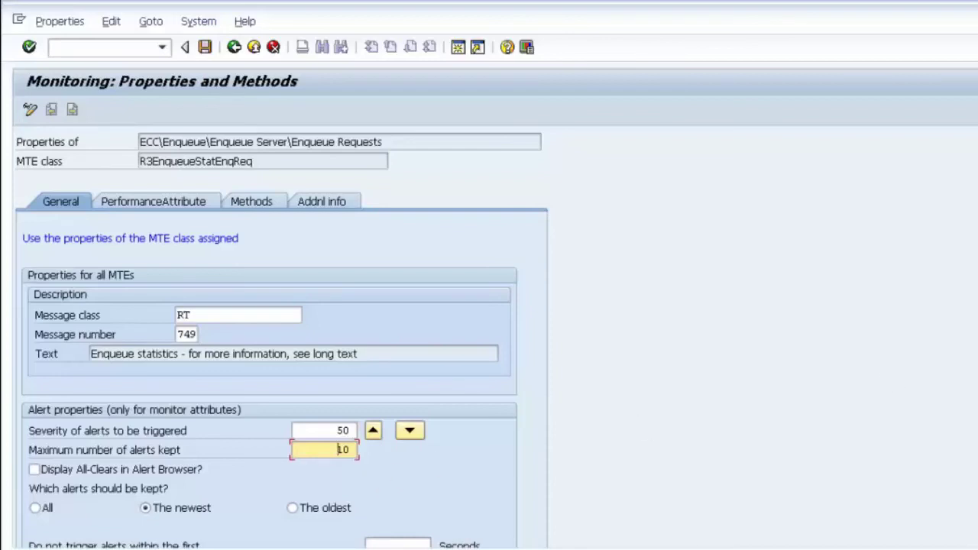
{"action": "scroll", "coordinate": [282, 306], "scroll_direction": "down", "scroll_amount": 3}
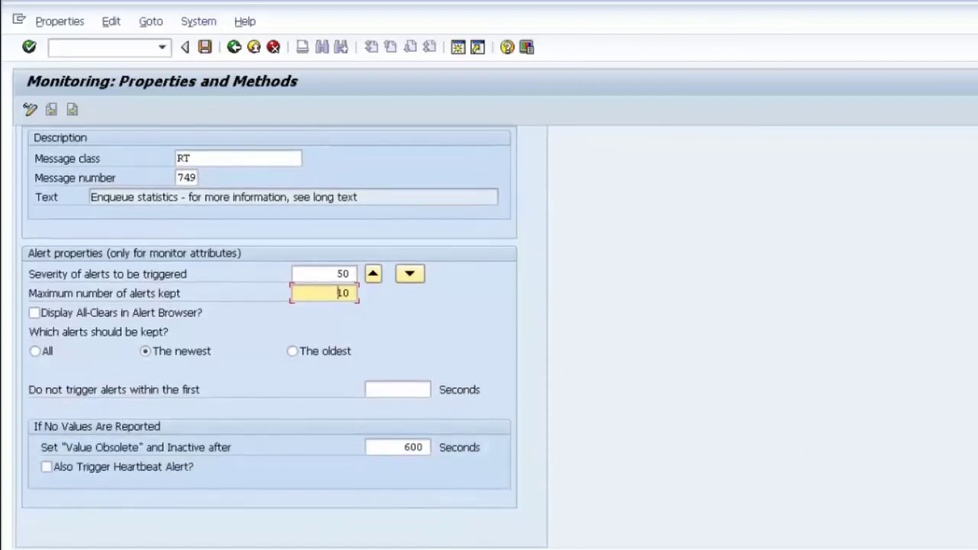
{"action": "scroll", "coordinate": [281, 336], "scroll_direction": "up", "scroll_amount": 3}
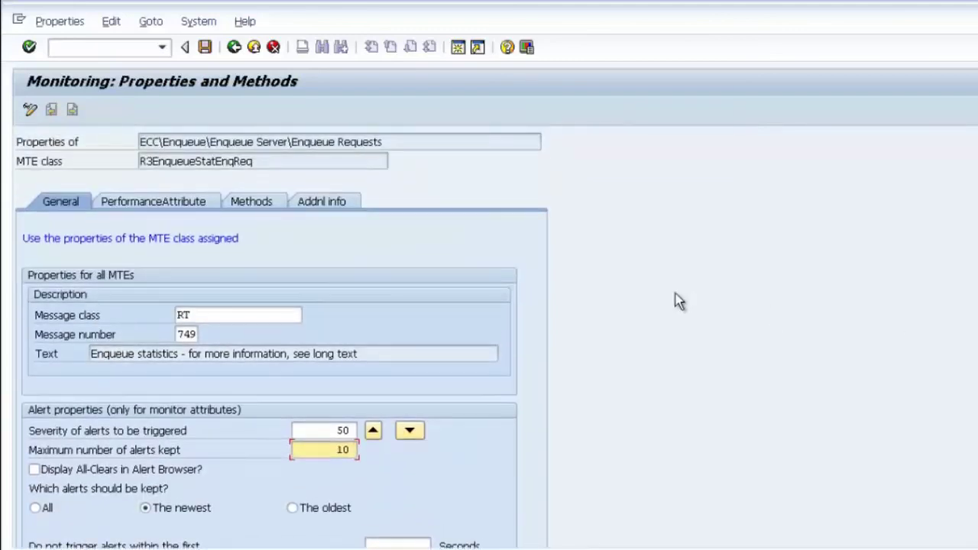
{"action": "left_click", "coordinate": [205, 47]}
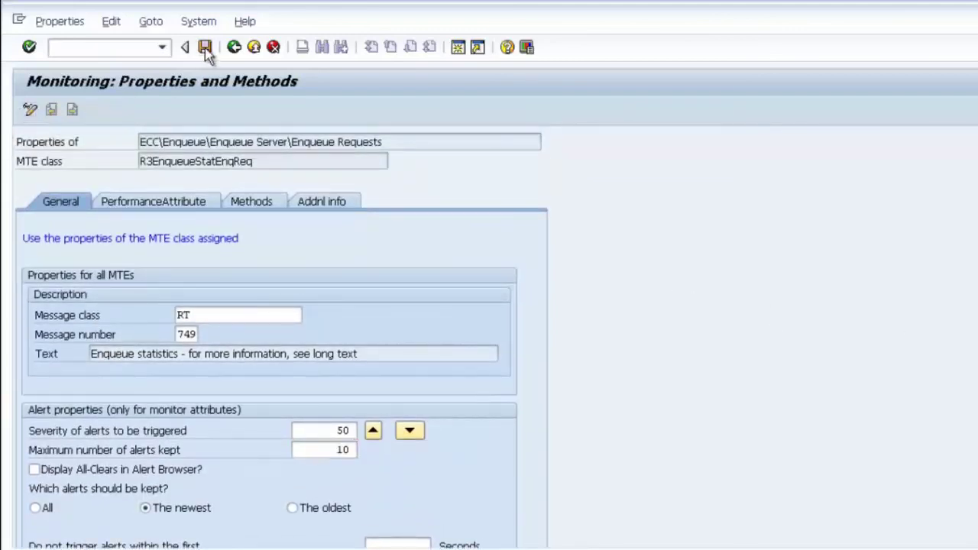
Go back to the CCMS Monitor Sets list and expand My SAP Checklist
{"action": "left_click", "coordinate": [237, 49]}
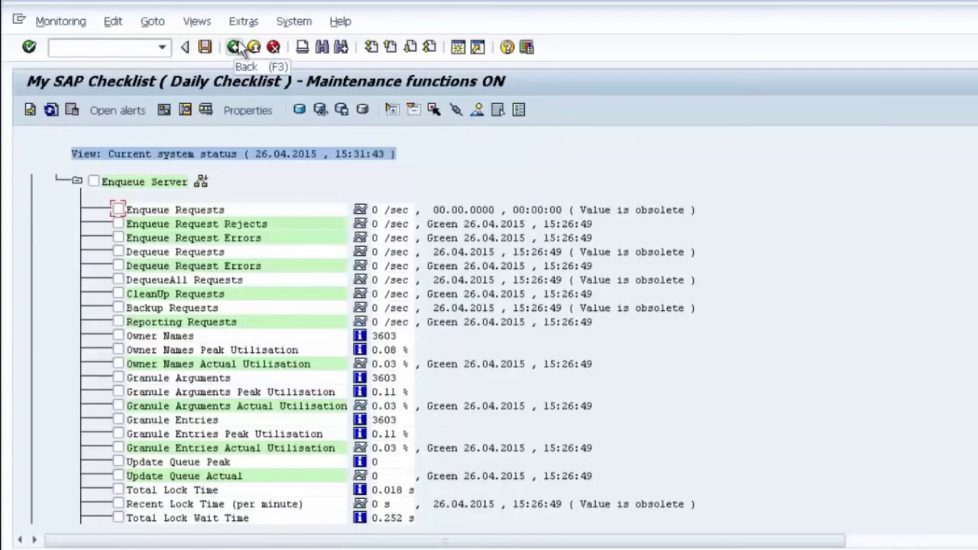
{"action": "left_click", "coordinate": [237, 48]}
{"action": "left_click", "coordinate": [76, 224]}
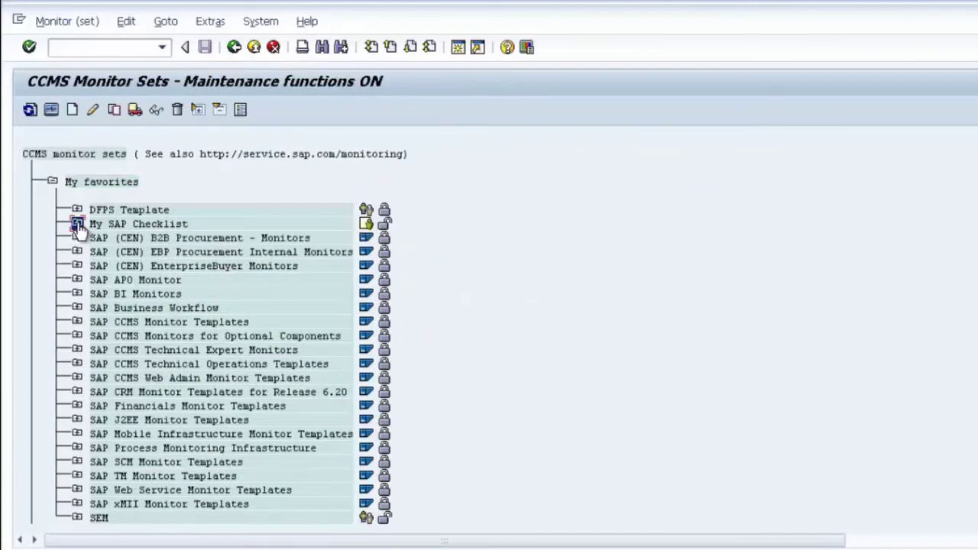
{"action": "double_click", "coordinate": [129, 223]}
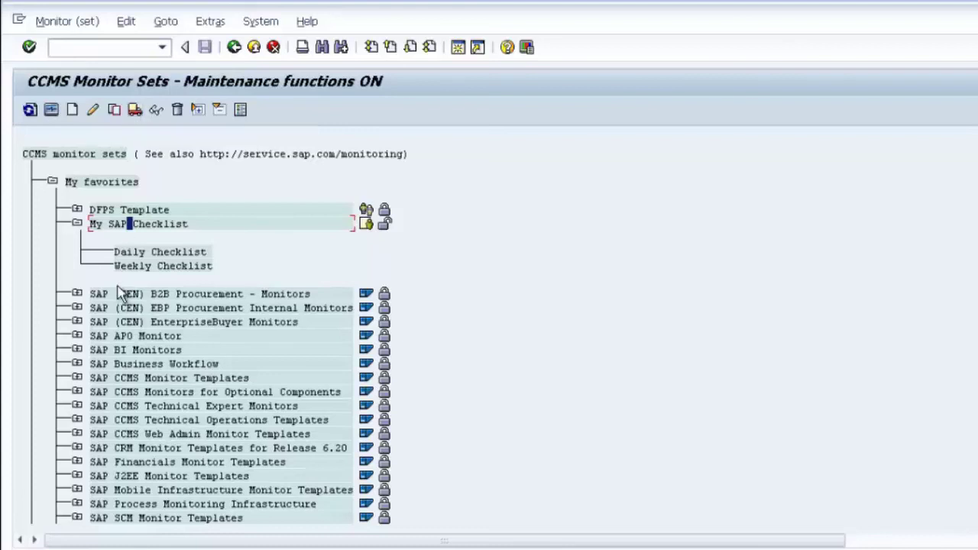
Collapse and re-expand My SAP Checklist, then return to the SAP Easy Access menu
{"action": "left_click", "coordinate": [77, 223]}
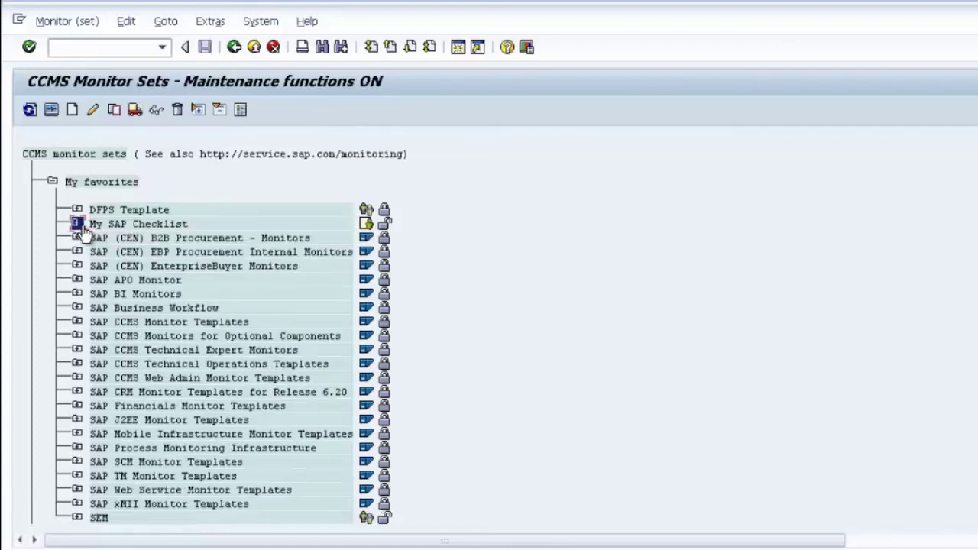
{"action": "left_click", "coordinate": [77, 223]}
{"action": "left_click", "coordinate": [77, 223]}
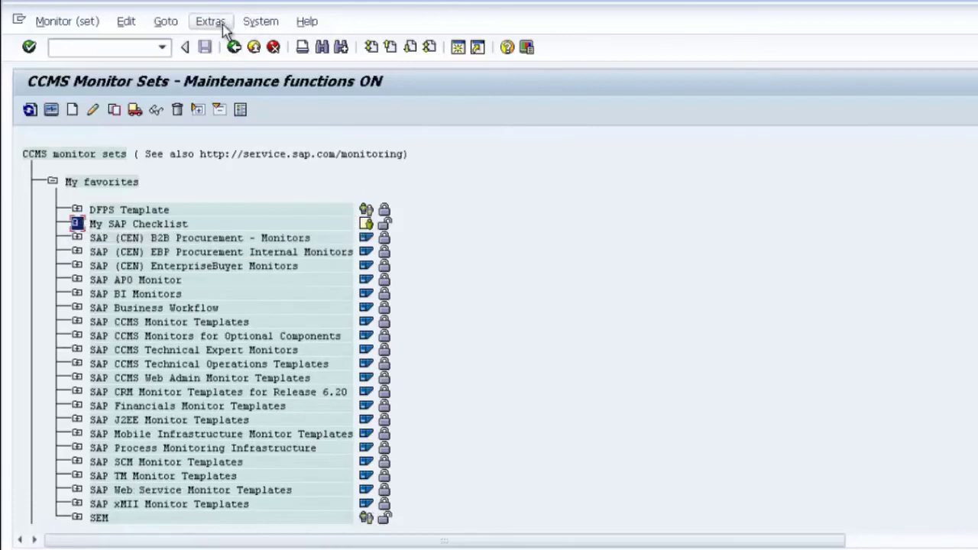
{"action": "key", "text": "F2"}
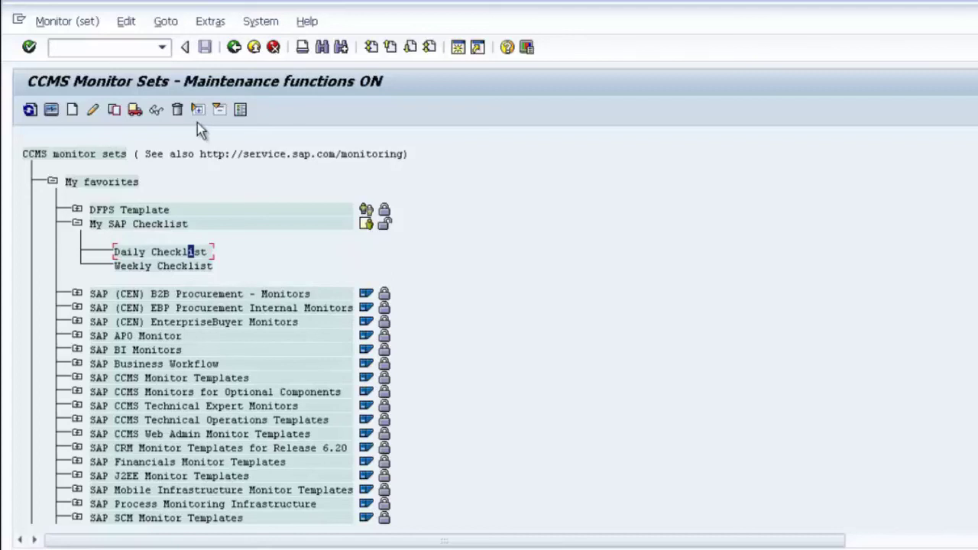
{"action": "left_click", "coordinate": [234, 47]}
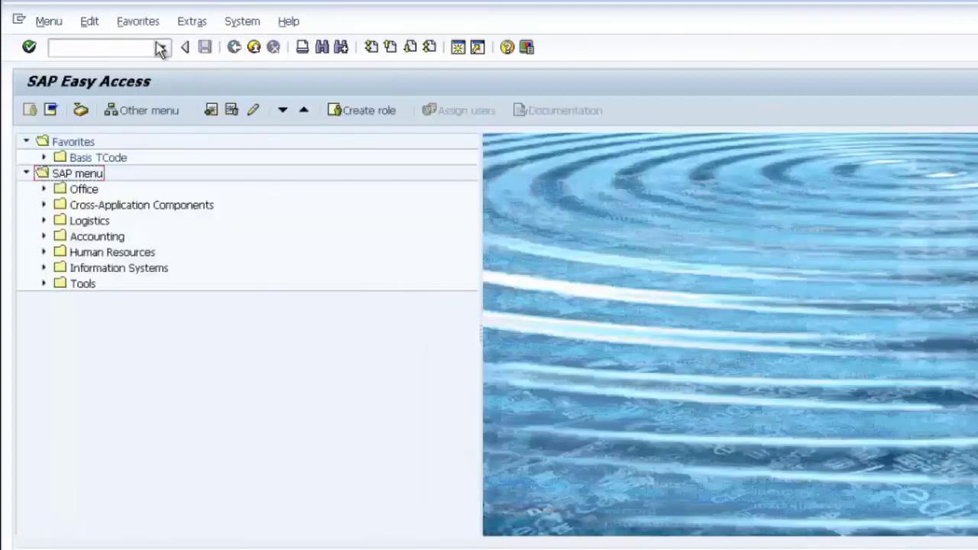
Run rz21 and choose Technical infrastructure > Configure Central System > Create remote monitoring entry
{"action": "left_click", "coordinate": [138, 49]}
{"action": "type", "text": "rz21"}
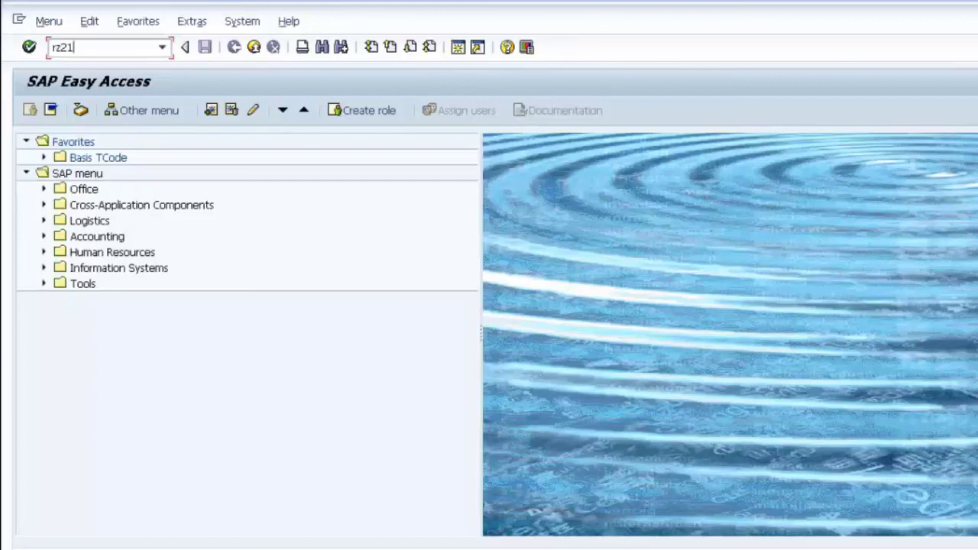
{"action": "key", "text": "Return"}
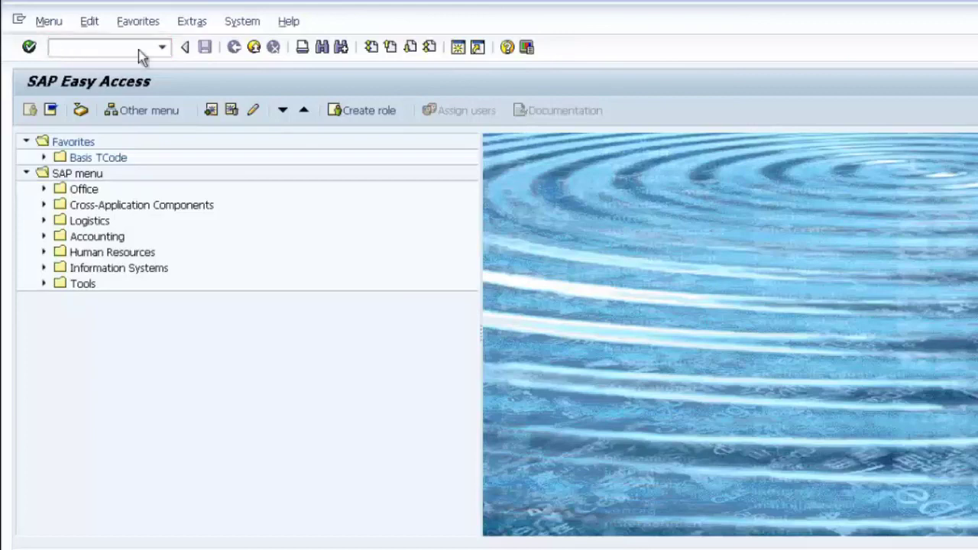
{"action": "left_click", "coordinate": [292, 22]}
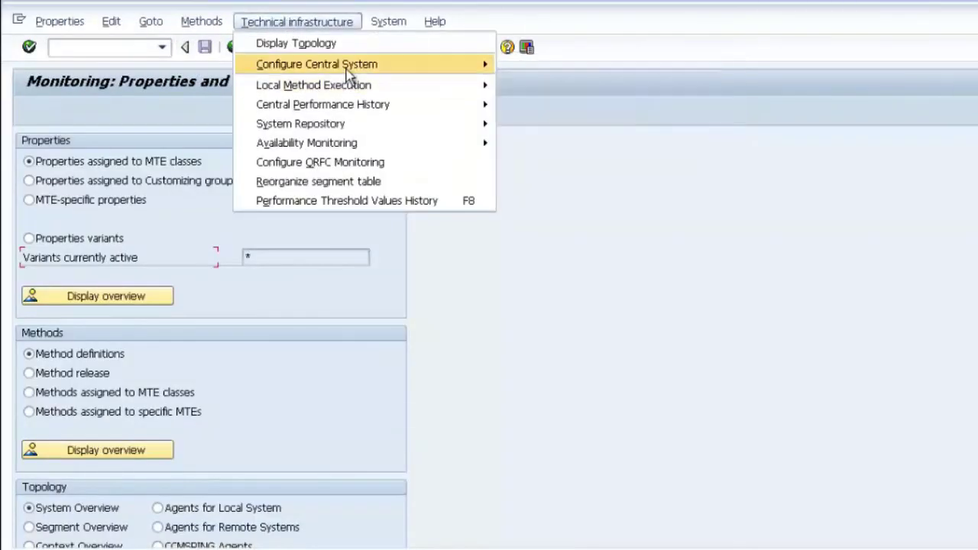
{"action": "left_click", "coordinate": [583, 67]}
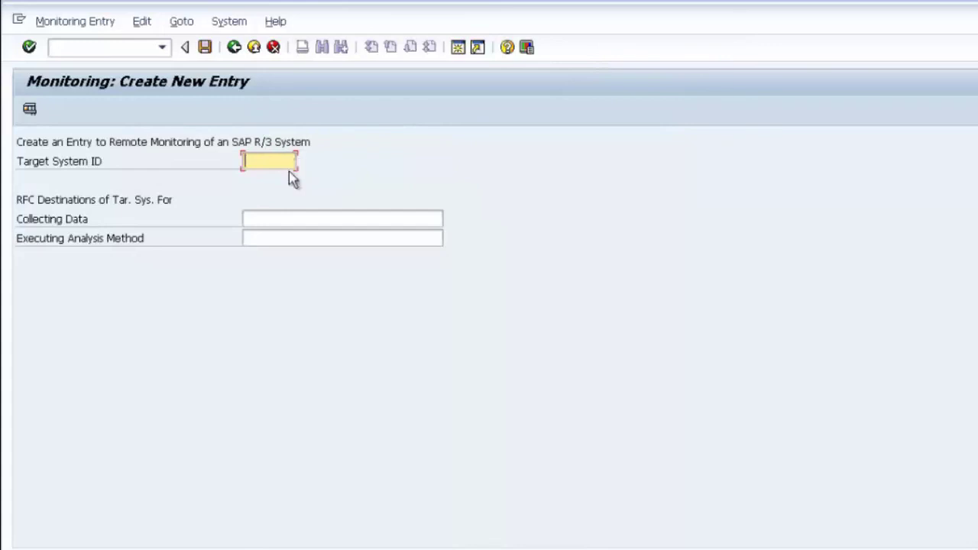
Browse the Logical Destination list for Collecting Data, cancel it, and leave the form
{"action": "left_click", "coordinate": [291, 219]}
{"action": "left_click", "coordinate": [451, 220]}
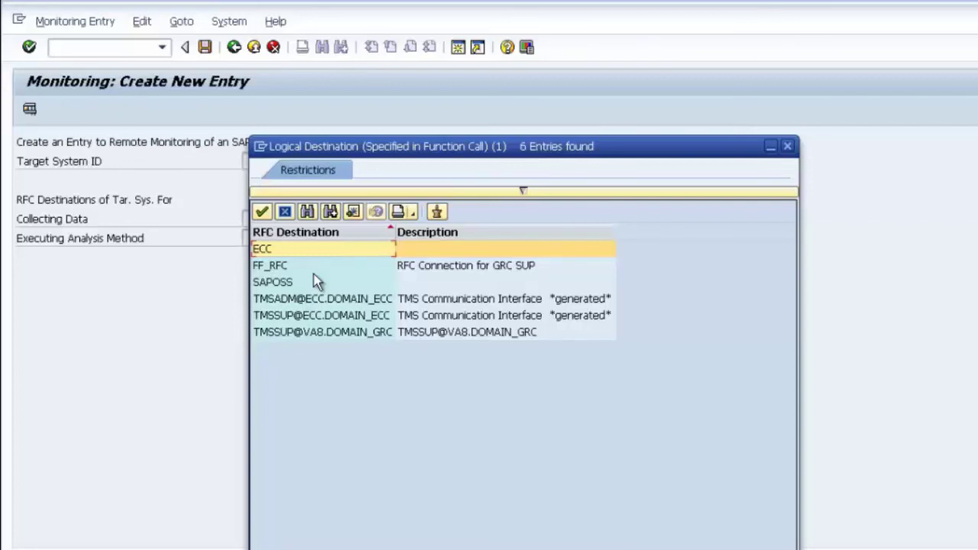
{"action": "left_click", "coordinate": [787, 146]}
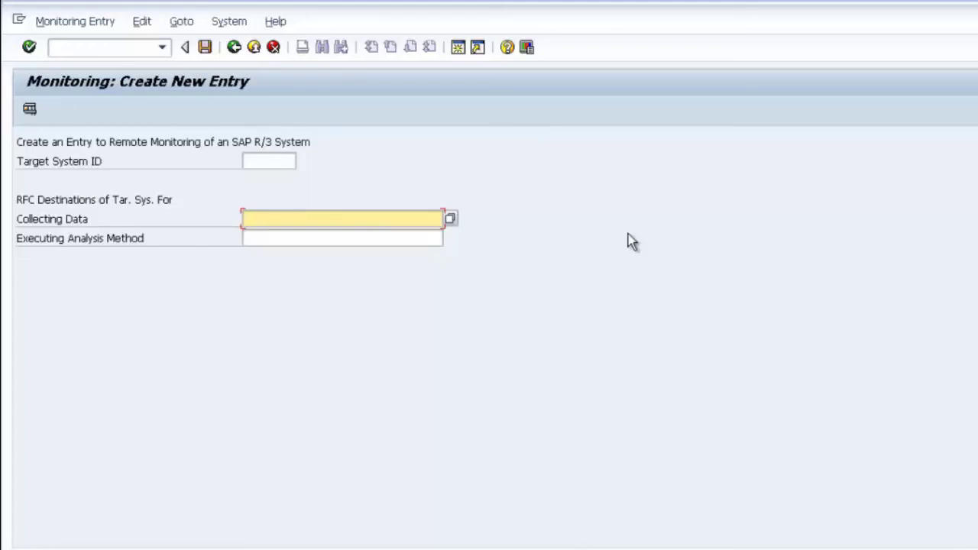
{"action": "left_click", "coordinate": [234, 48]}
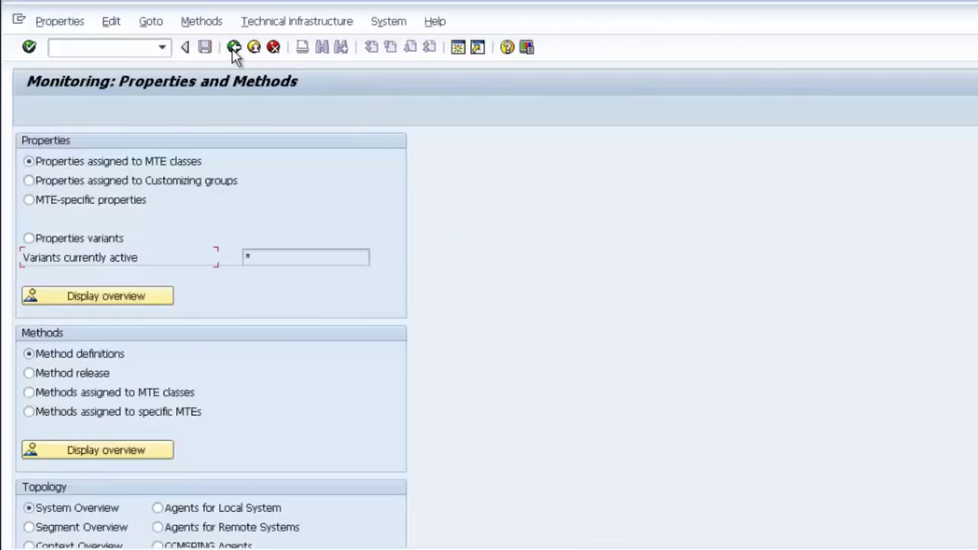
Rerun rz20 from the command history and expand My SAP Checklist to show Daily and Weekly Checklist
{"action": "left_click", "coordinate": [234, 48]}
{"action": "left_click", "coordinate": [163, 48]}
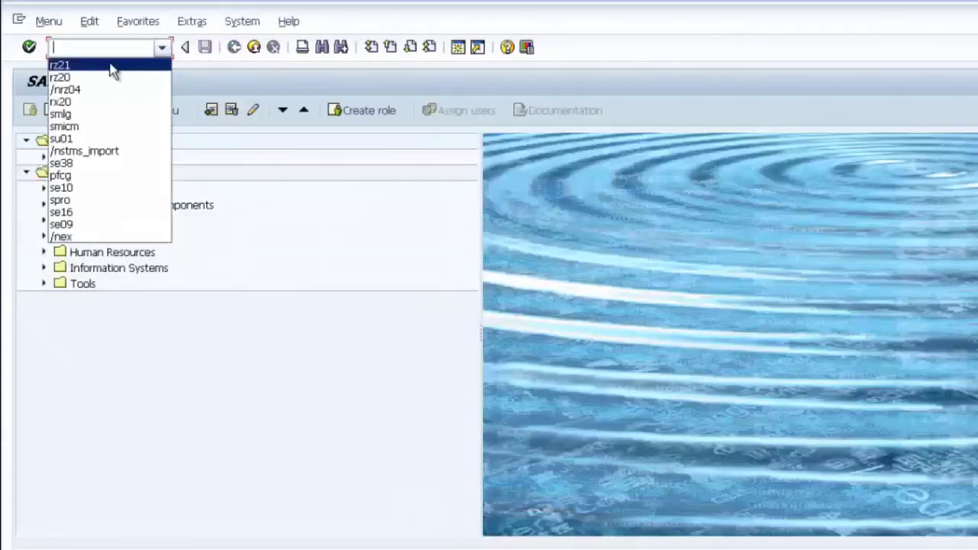
{"action": "left_click", "coordinate": [105, 78]}
{"action": "key", "text": "Return"}
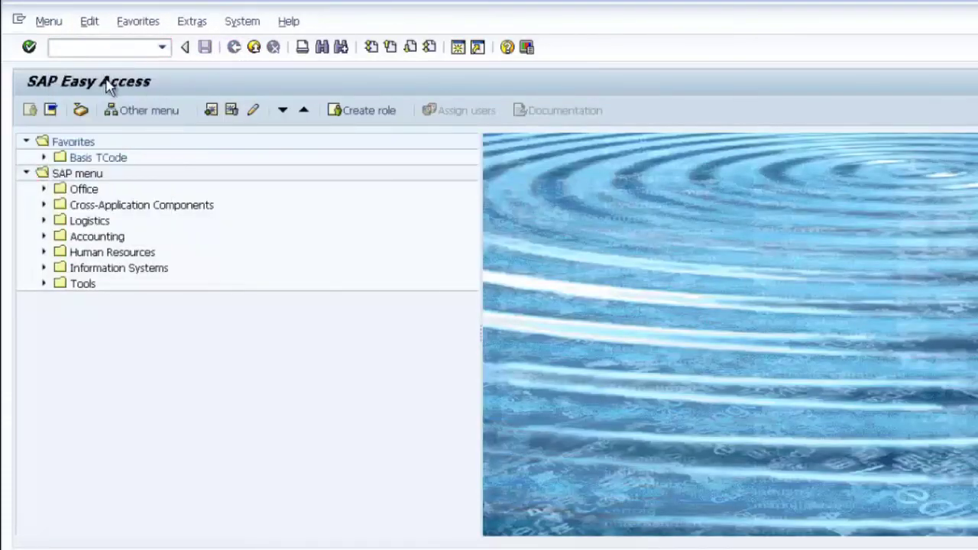
{"action": "left_click", "coordinate": [52, 196]}
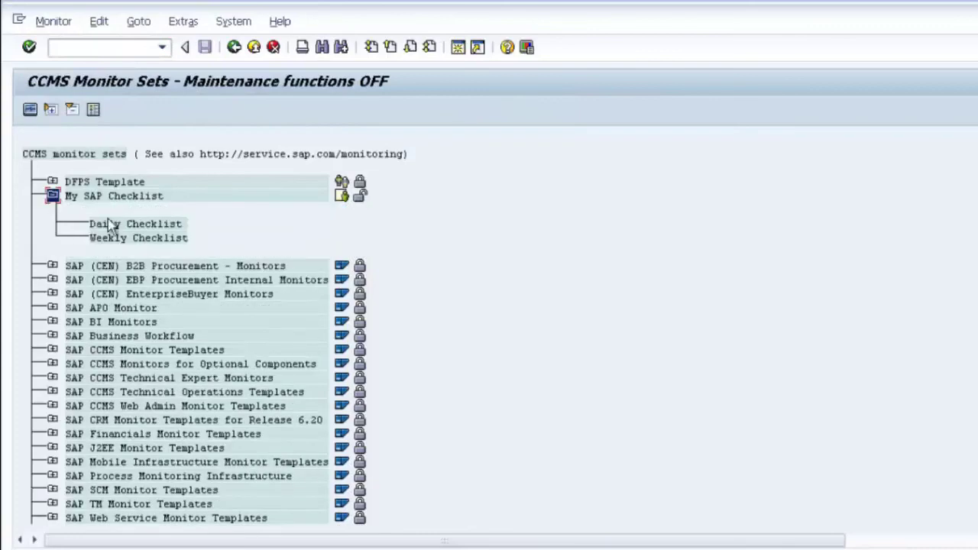